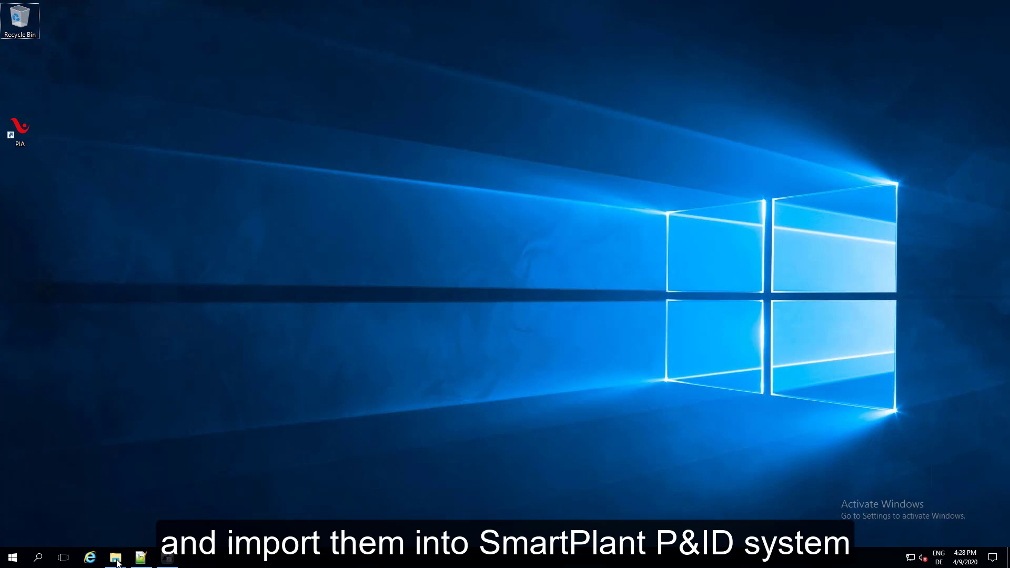
- Open the Example DXF file from the Drawing Files folder in SmartSketch, view the P&ID drawing and close it without saving
{"action": "mouse_move", "coordinate": [117, 561]}
{"action": "left_click", "coordinate": [156, 516]}
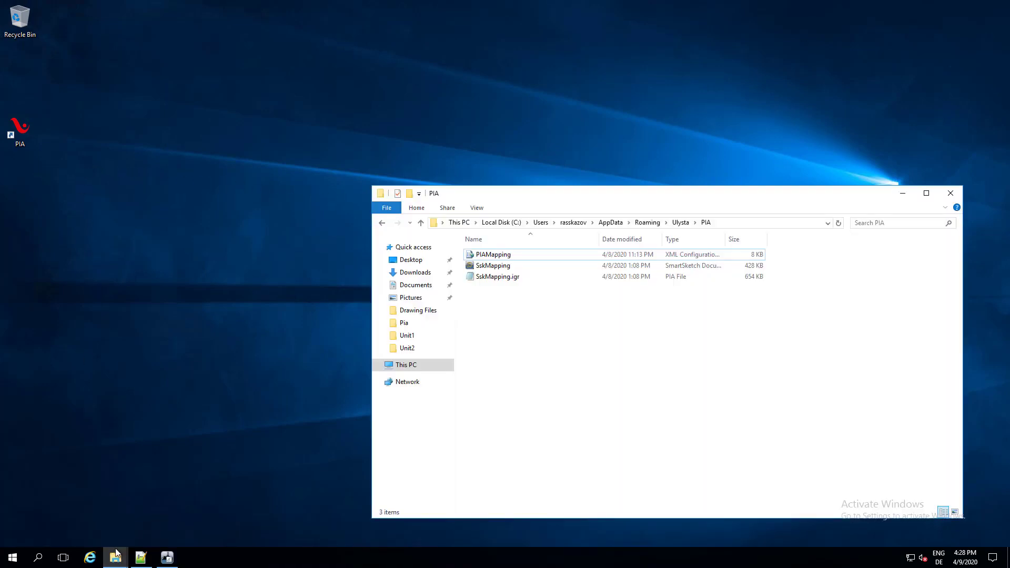
{"action": "left_click", "coordinate": [68, 516]}
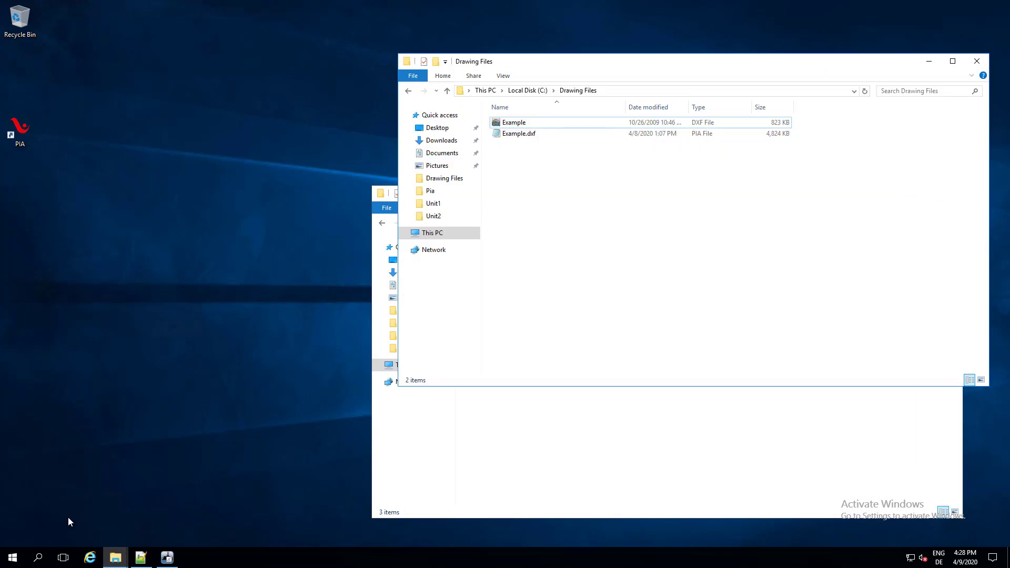
{"action": "double_click", "coordinate": [594, 122]}
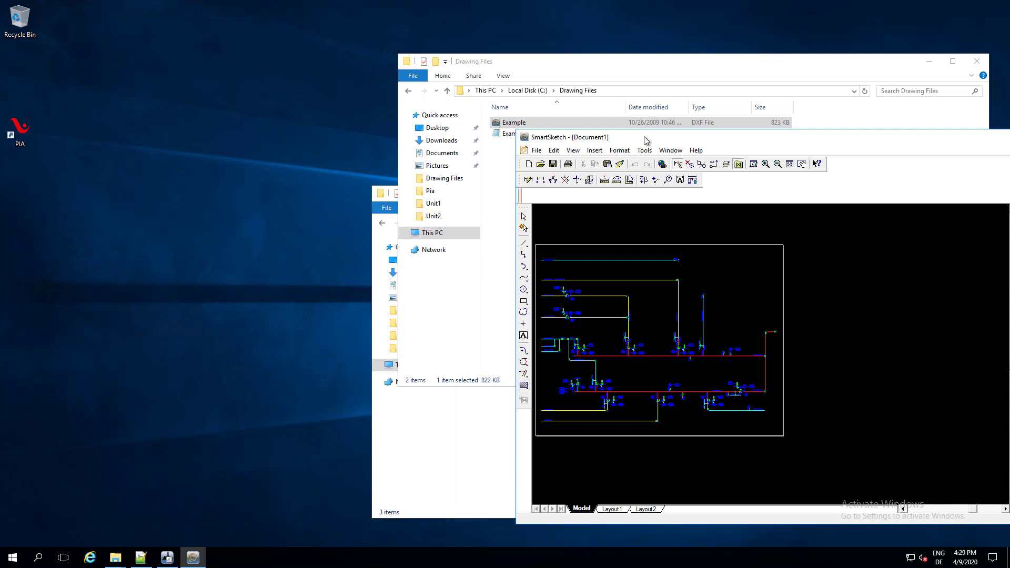
{"action": "double_click", "coordinate": [646, 141]}
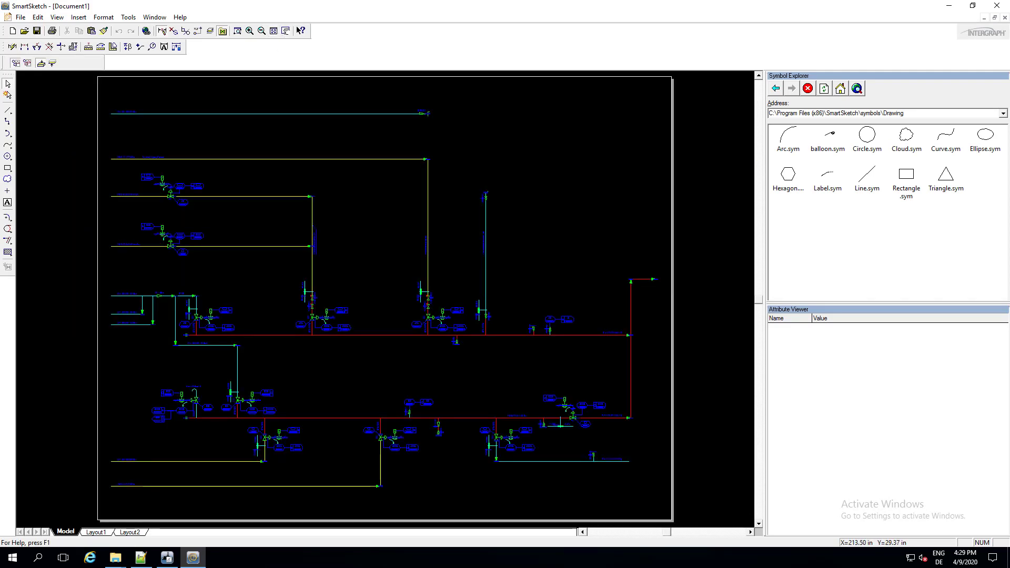
{"action": "left_click", "coordinate": [996, 7]}
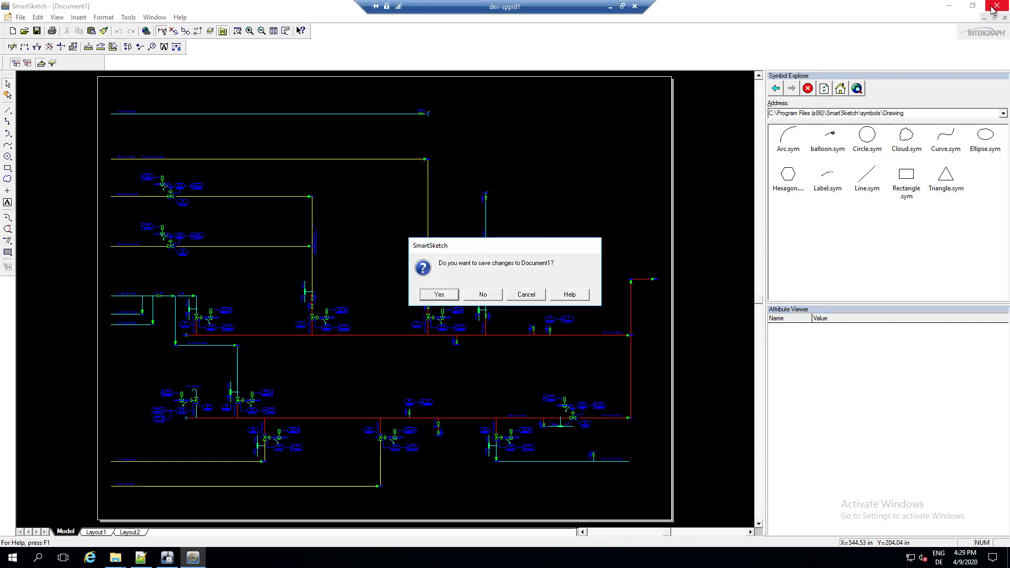
{"action": "left_click", "coordinate": [481, 294]}
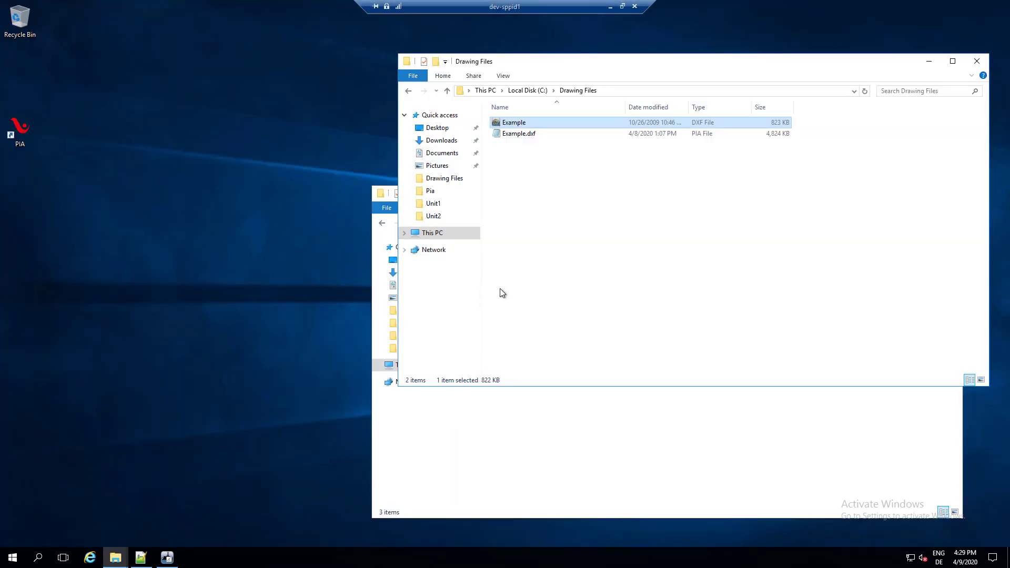
- Launch the Ulysta PIA application from the desktop and minimize both open folder windows
{"action": "double_click", "coordinate": [21, 129]}
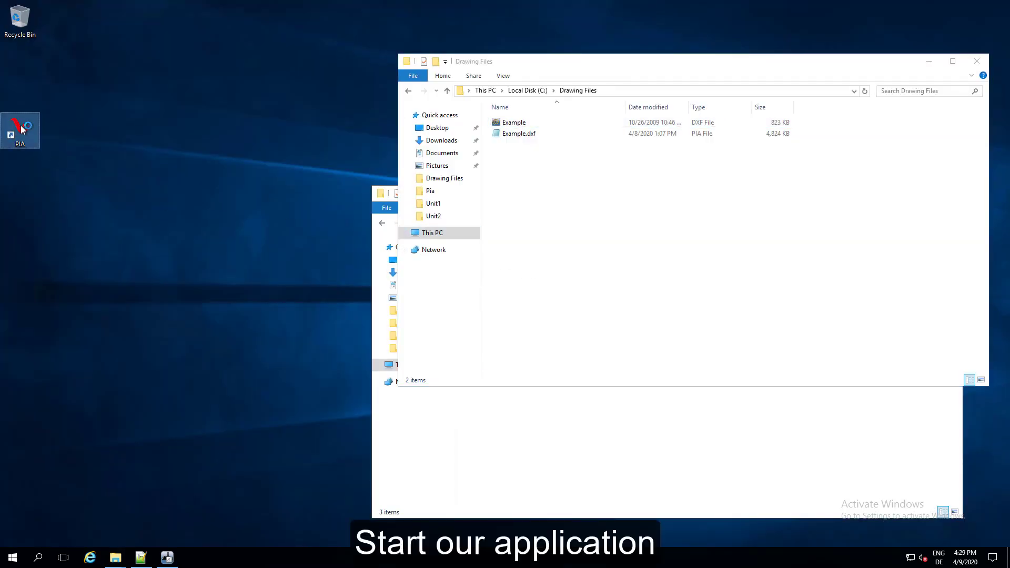
{"action": "left_click", "coordinate": [929, 61]}
{"action": "left_click", "coordinate": [903, 194]}
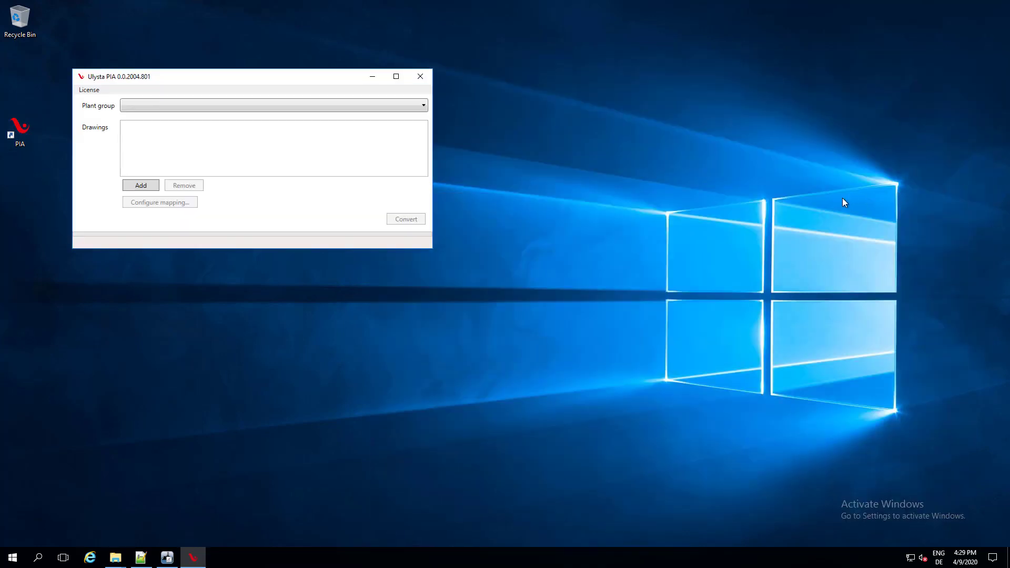
- Add Example.dxf from the Drawing Files folder to the list of drawings for conversion
{"action": "left_click", "coordinate": [135, 187]}
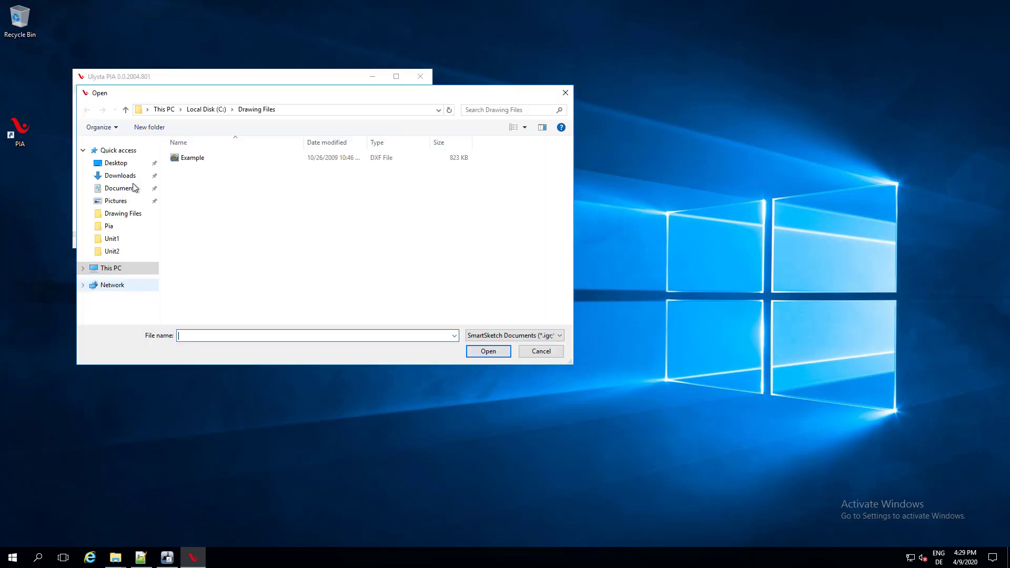
{"action": "left_click", "coordinate": [185, 158]}
{"action": "left_click", "coordinate": [485, 351]}
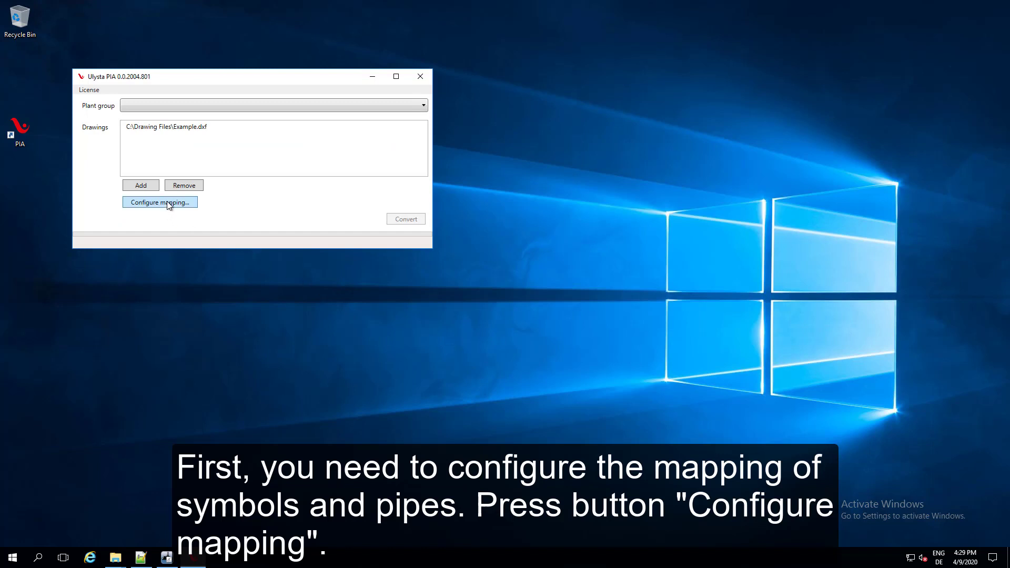
- Open the mapping configuration and look through its general settings and the list of drawing symbols
{"action": "left_click", "coordinate": [165, 201]}
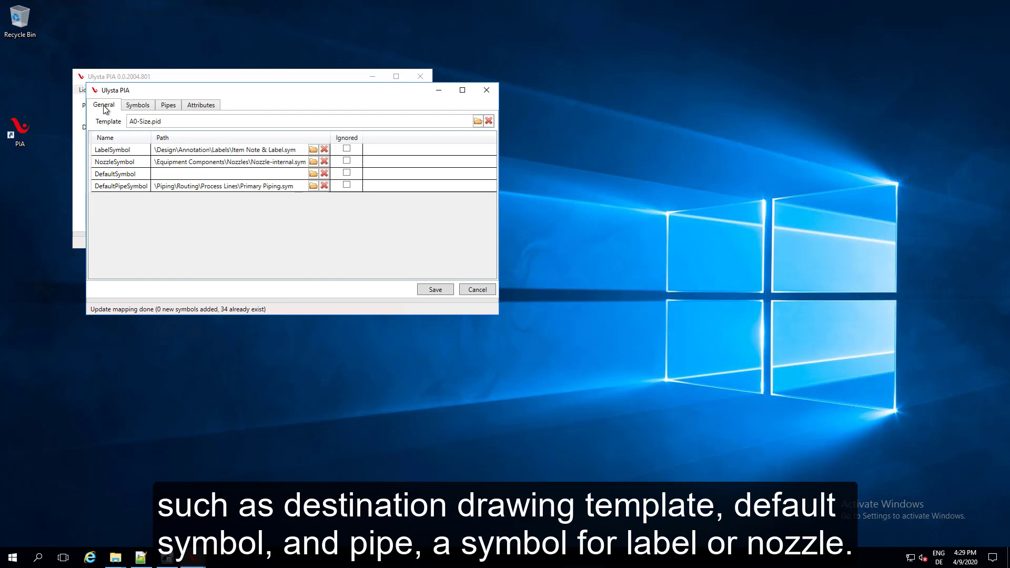
{"action": "left_click", "coordinate": [134, 107]}
{"action": "scroll", "coordinate": [396, 188], "scroll_direction": "down", "scroll_amount": 2}
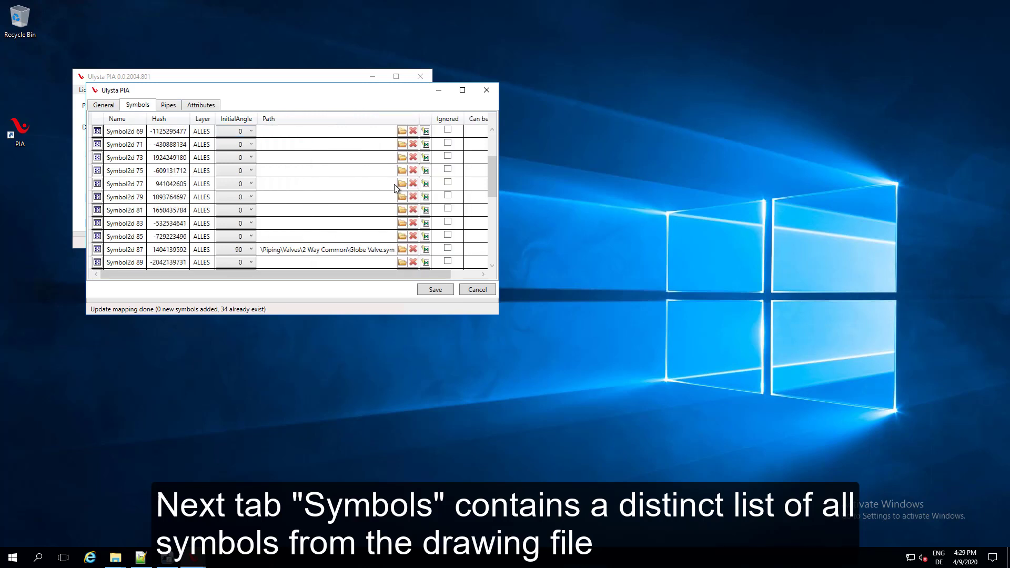
{"action": "left_click_drag", "start_coordinate": [493, 183], "coordinate": [491, 152]}
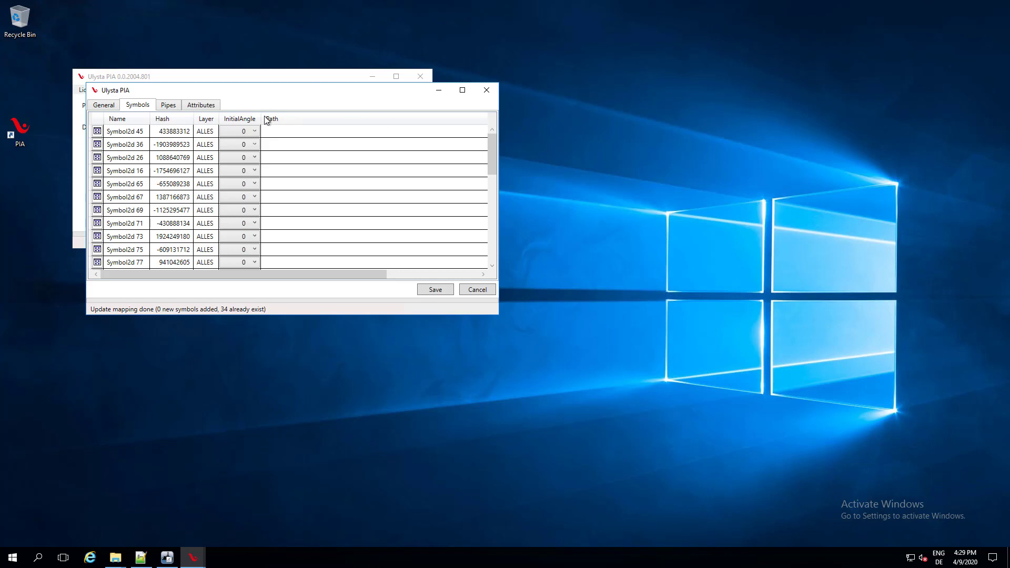
- Preview Symbol2d 45 in SmartSketch with its document maximized, and arrange the preview and mapping windows side by side
{"action": "double_click", "coordinate": [97, 132]}
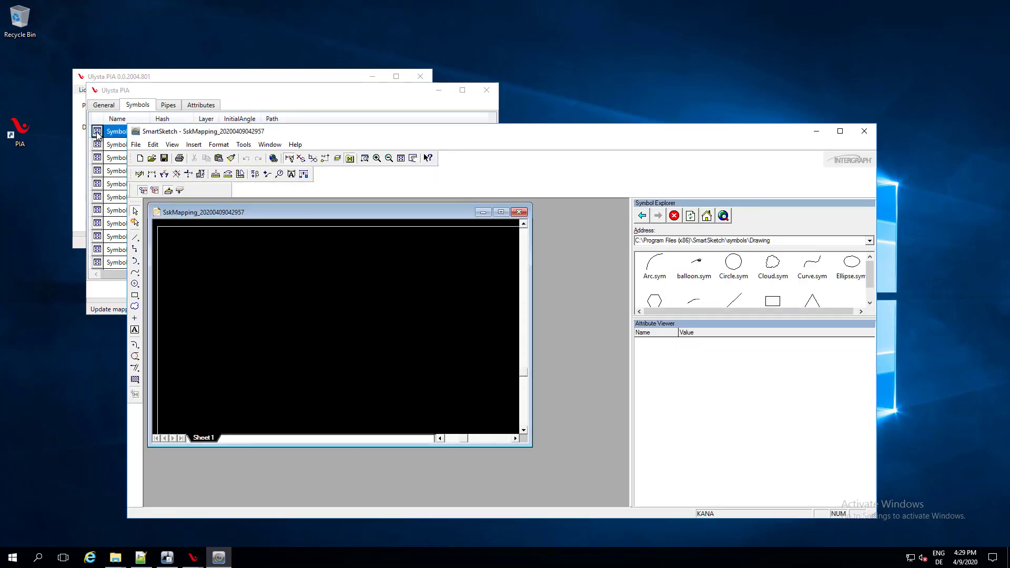
{"action": "left_click", "coordinate": [500, 212]}
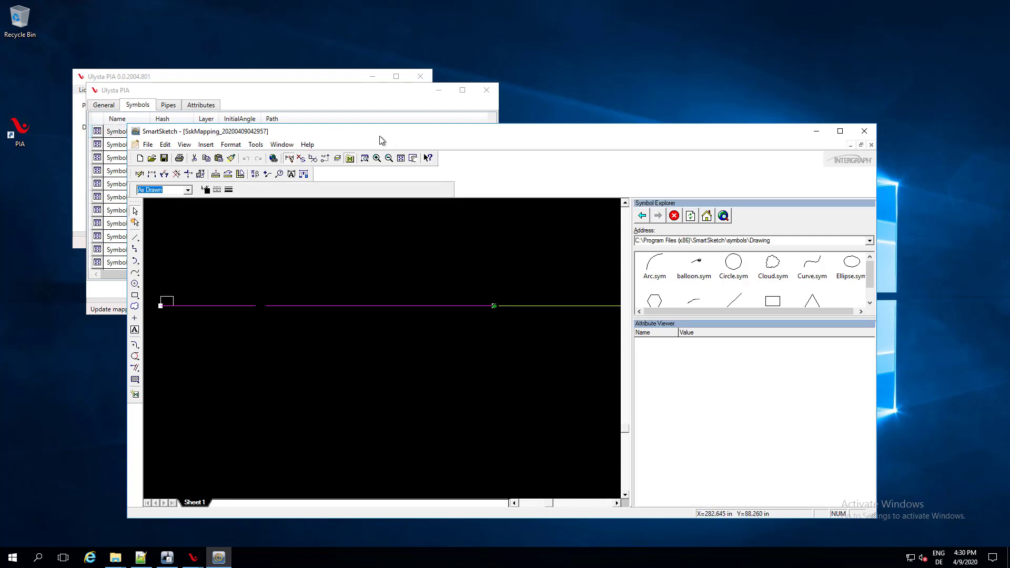
{"action": "left_click_drag", "start_coordinate": [180, 138], "coordinate": [505, 92]}
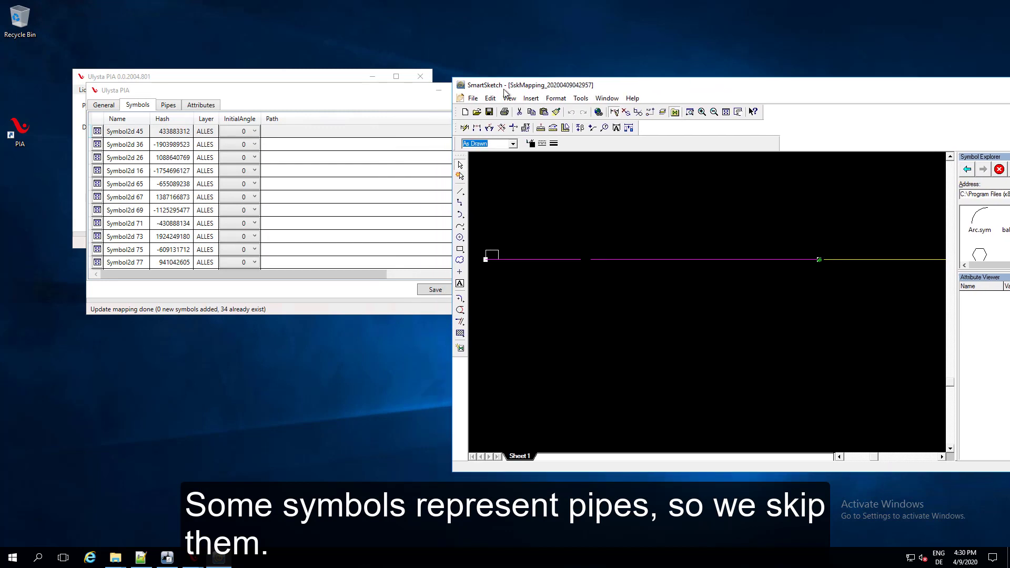
{"action": "left_click_drag", "start_coordinate": [291, 94], "coordinate": [240, 90]}
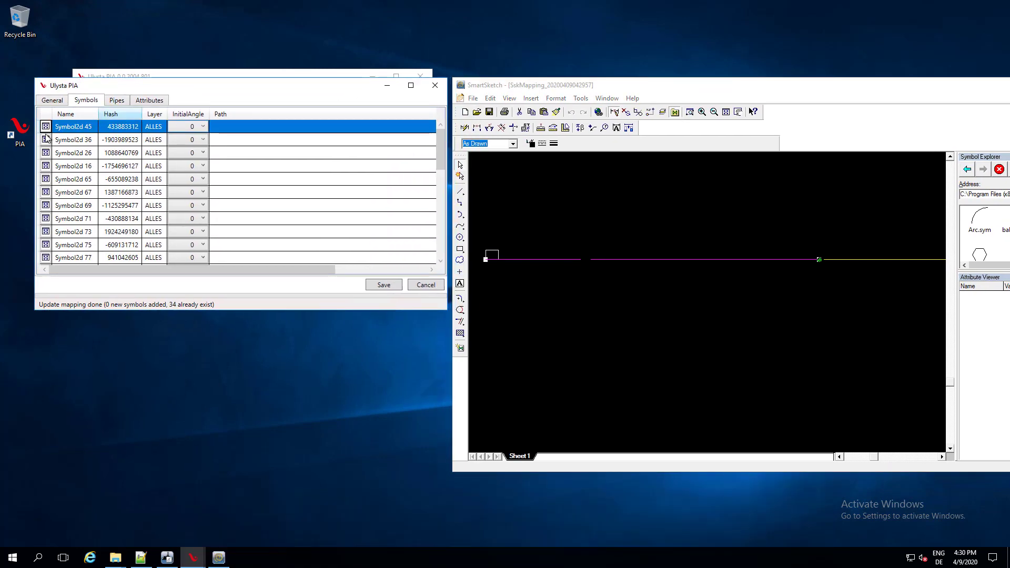
- Preview the listed symbols one after another from Symbol2d 36 to Symbol2d 85 to find one that needs an SPPID symbol
{"action": "left_click", "coordinate": [47, 139]}
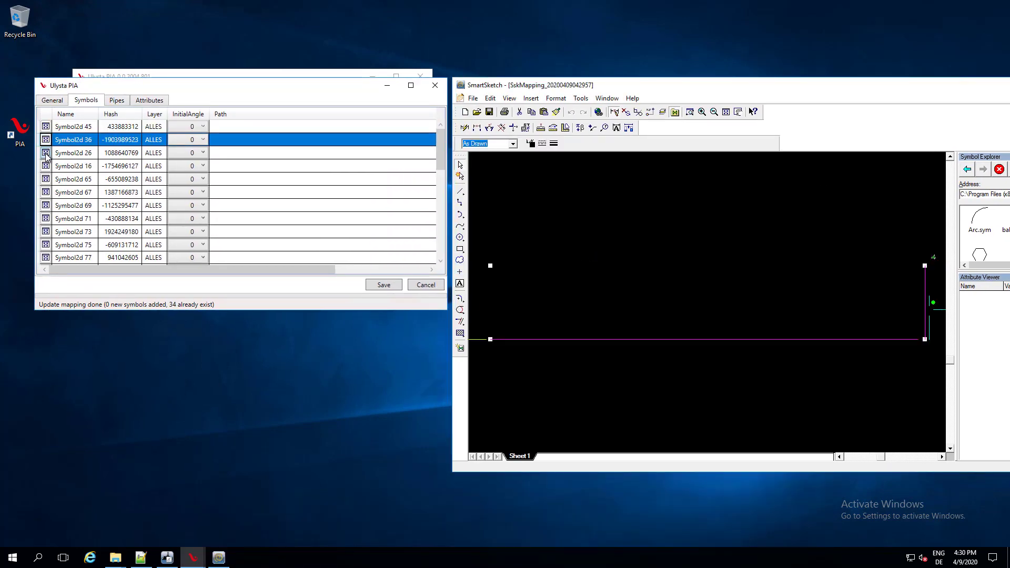
{"action": "left_click", "coordinate": [46, 154]}
{"action": "left_click", "coordinate": [47, 166]}
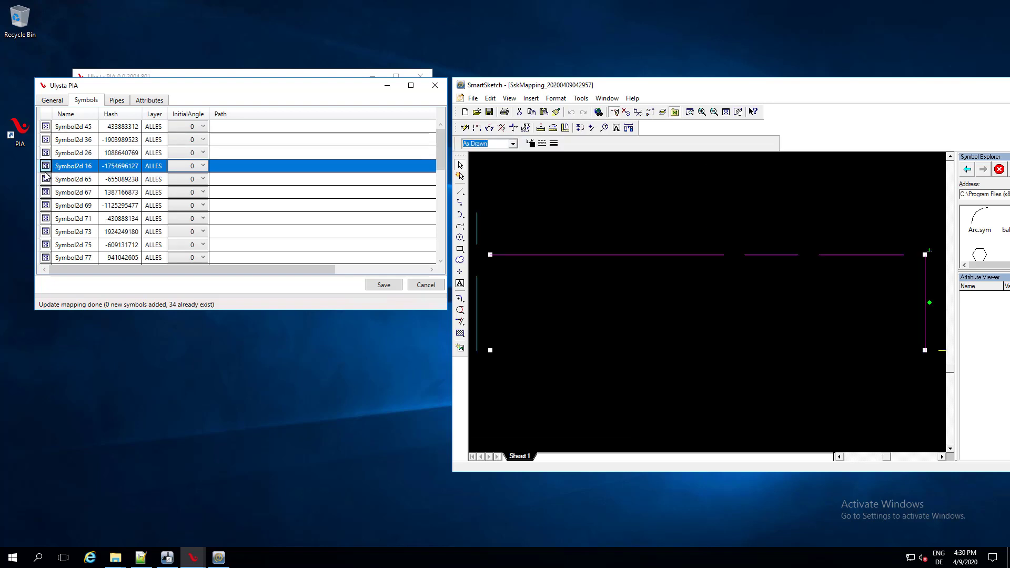
{"action": "left_click", "coordinate": [46, 179]}
{"action": "left_click", "coordinate": [47, 193]}
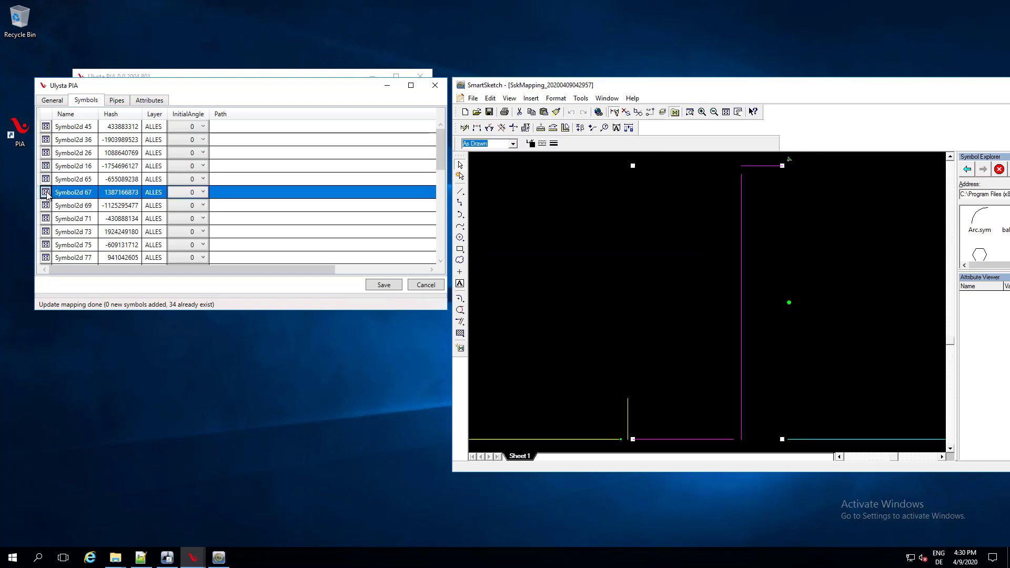
{"action": "left_click", "coordinate": [47, 206]}
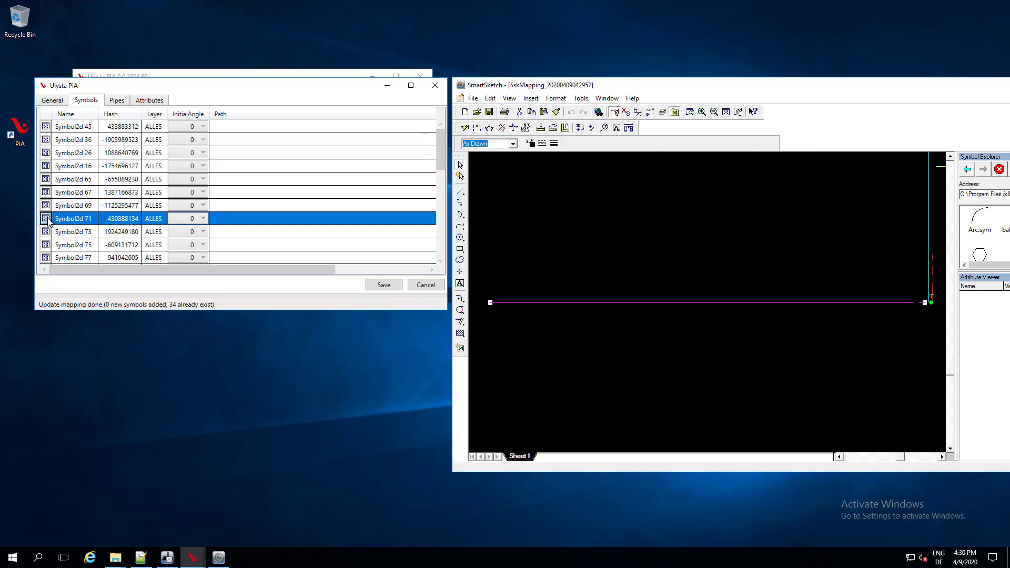
{"action": "left_click", "coordinate": [47, 219]}
{"action": "left_click", "coordinate": [48, 231]}
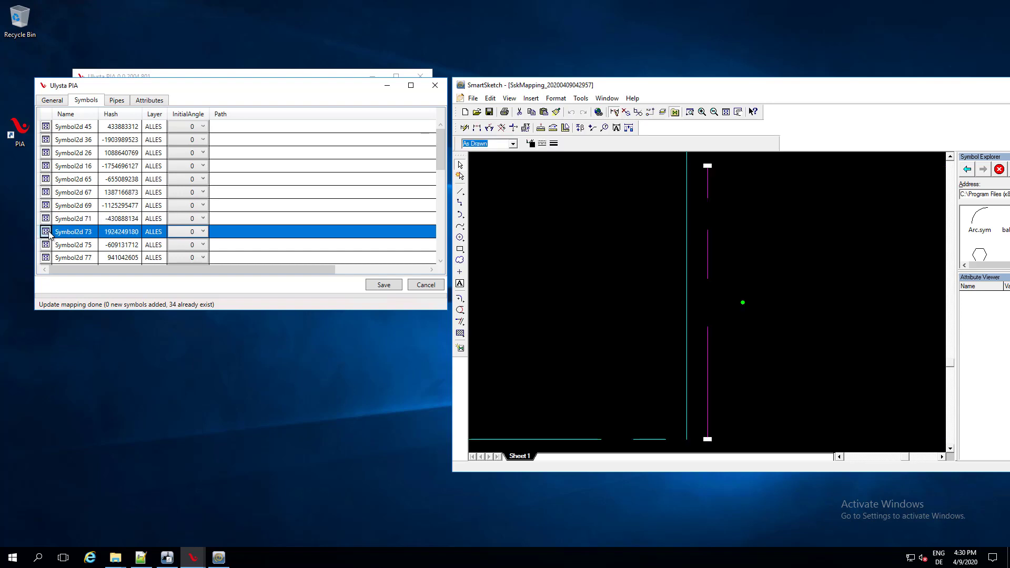
{"action": "scroll", "coordinate": [47, 205], "scroll_direction": "down", "scroll_amount": 2}
{"action": "left_click", "coordinate": [45, 166]}
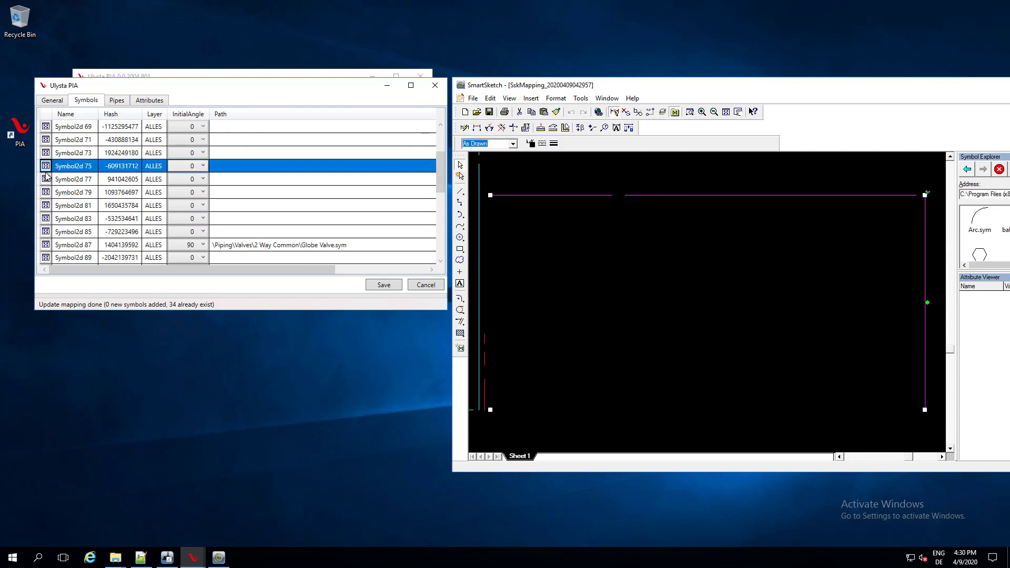
{"action": "left_click", "coordinate": [46, 180]}
{"action": "left_click", "coordinate": [46, 192]}
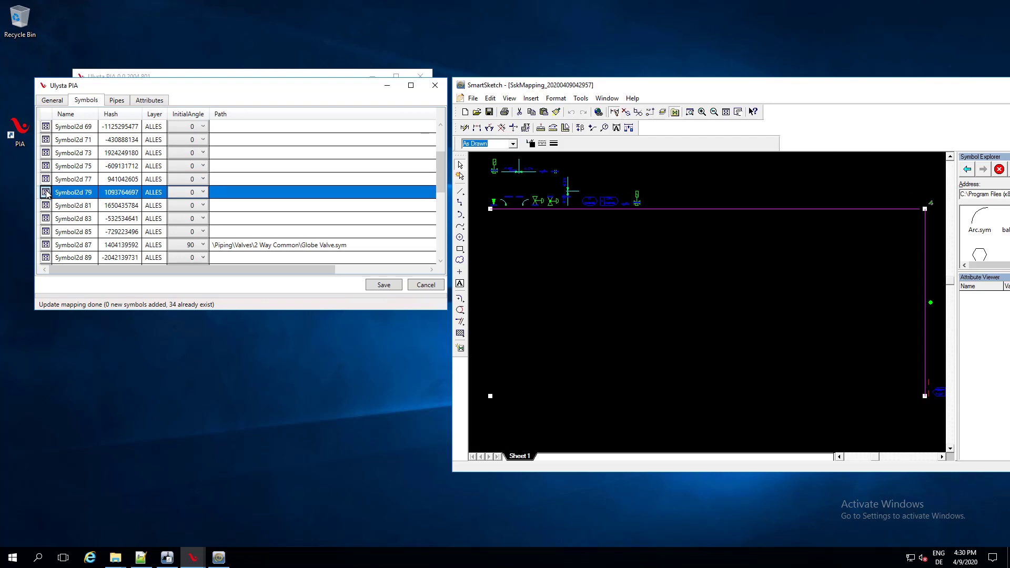
{"action": "left_click", "coordinate": [46, 206]}
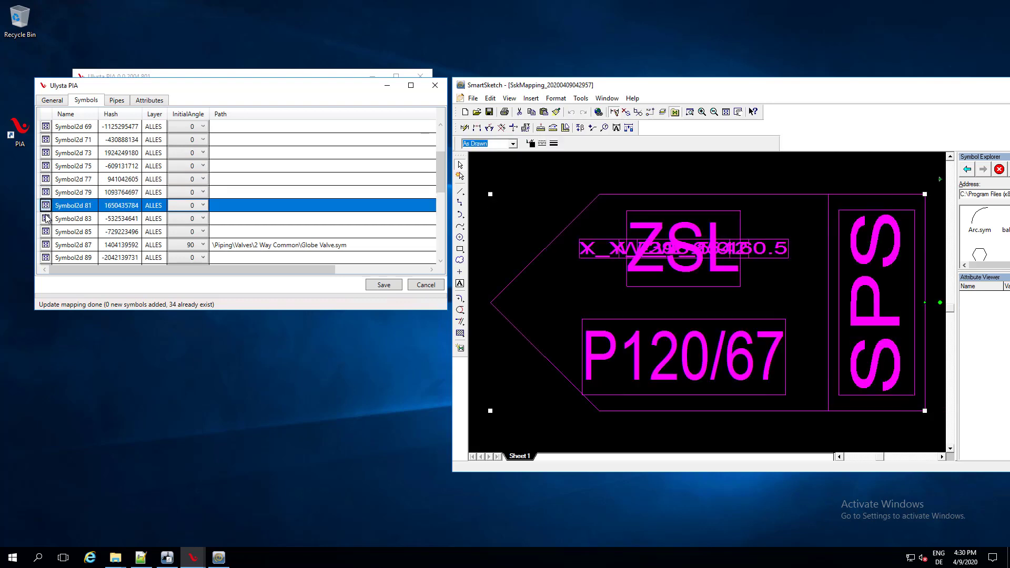
{"action": "left_click", "coordinate": [46, 219]}
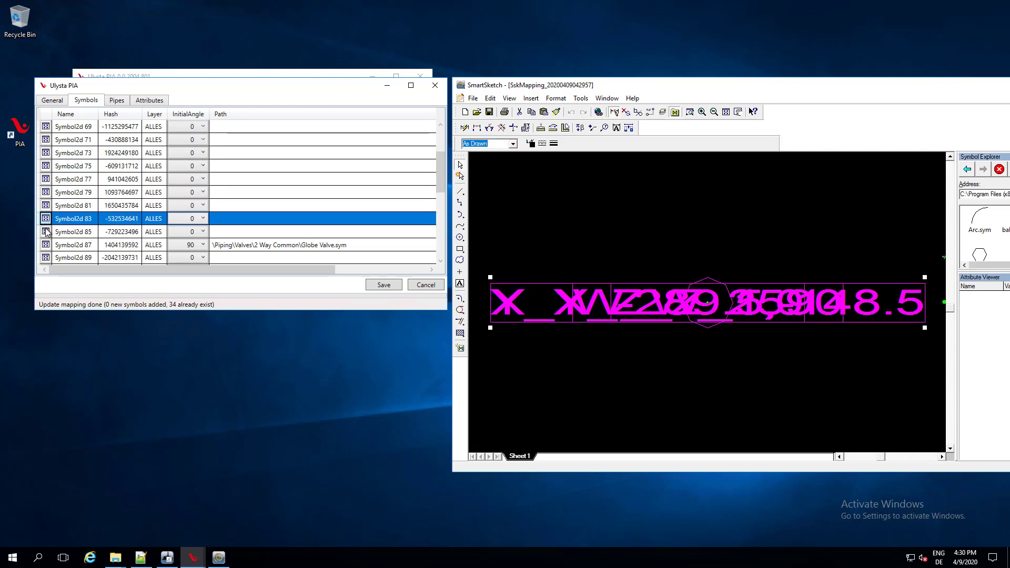
{"action": "left_click", "coordinate": [46, 232]}
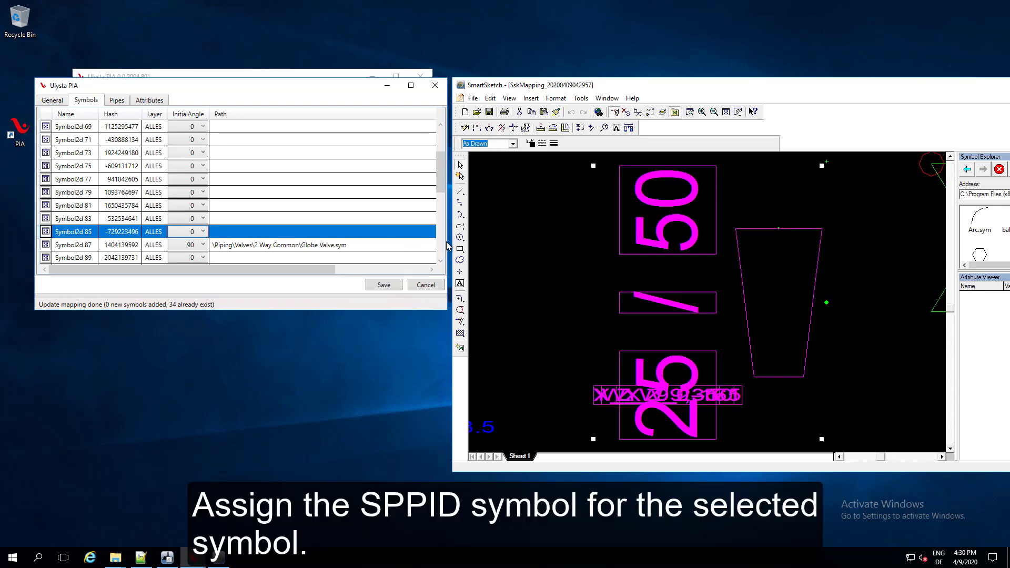
- Assign the SPPID symbol Concentric from Piping\Fittings\Diameter Change to Symbol2d 85
{"action": "left_click_drag", "start_coordinate": [448, 241], "coordinate": [504, 241]}
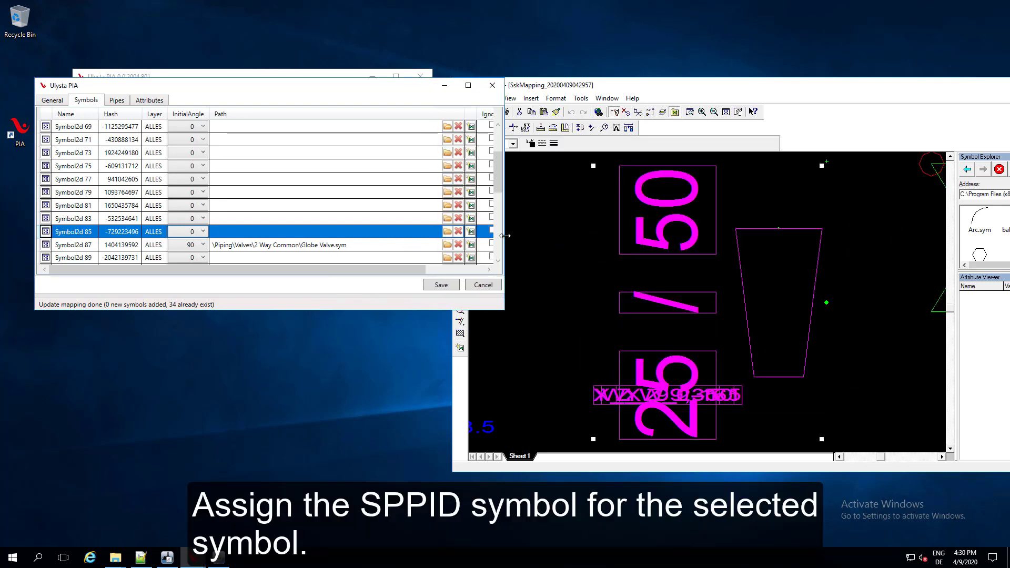
{"action": "left_click", "coordinate": [447, 232]}
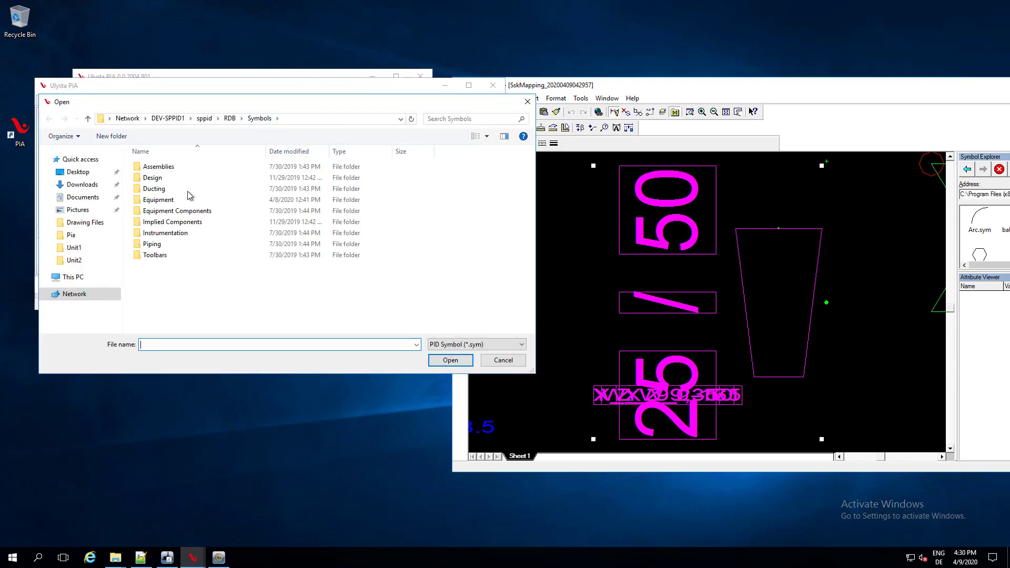
{"action": "double_click", "coordinate": [156, 244]}
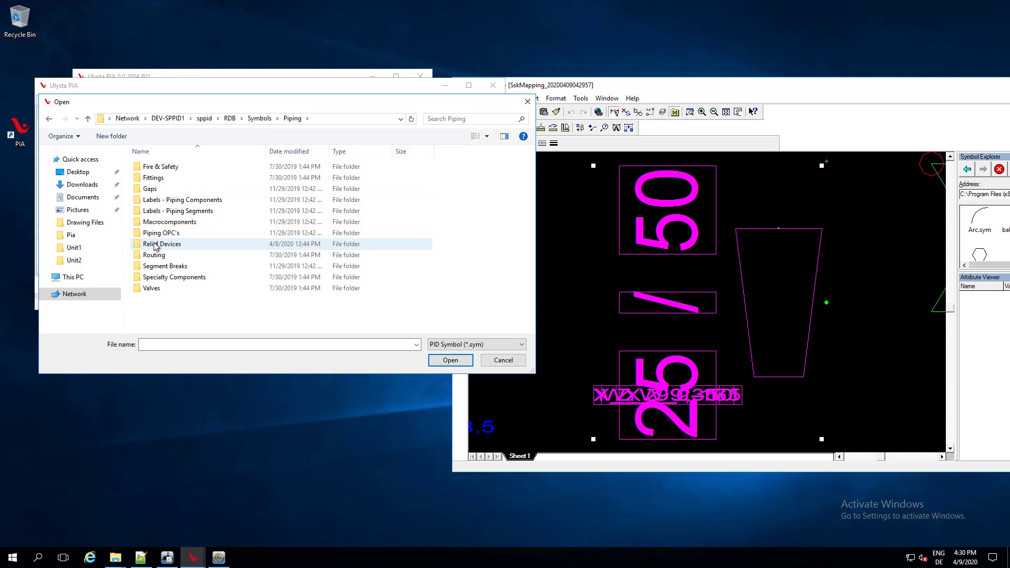
{"action": "double_click", "coordinate": [154, 177]}
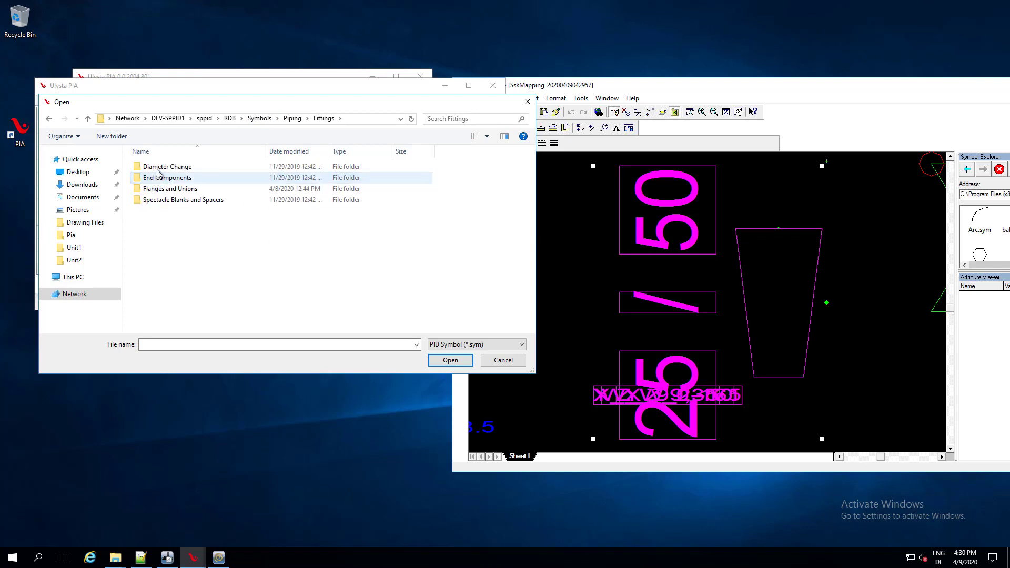
{"action": "double_click", "coordinate": [159, 167]}
{"action": "left_click", "coordinate": [160, 167]}
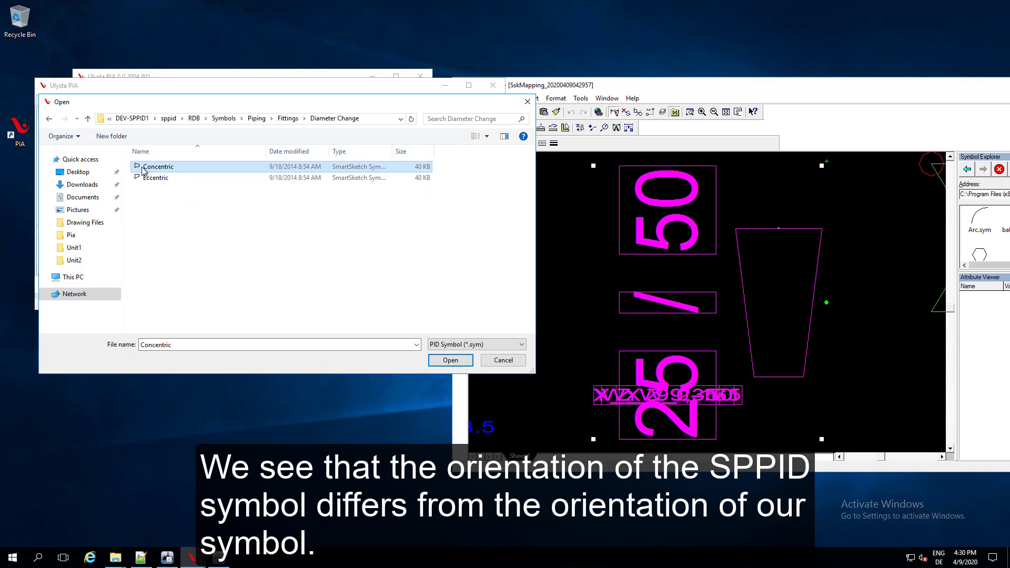
{"action": "left_click", "coordinate": [448, 364]}
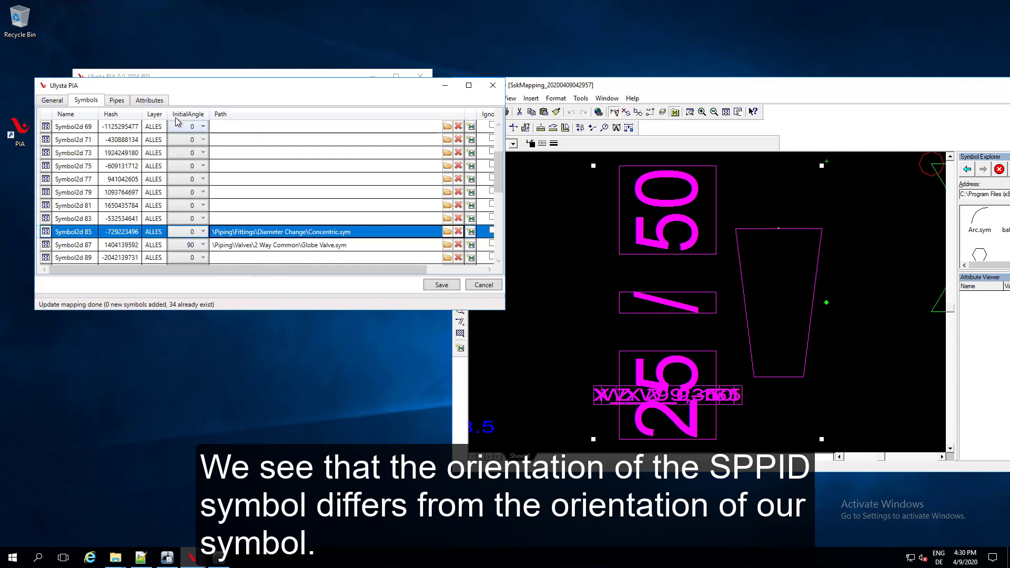
- Set the initial angle of Symbol2d 85 to 270
{"action": "left_click", "coordinate": [188, 232]}
{"action": "left_click", "coordinate": [188, 275]}
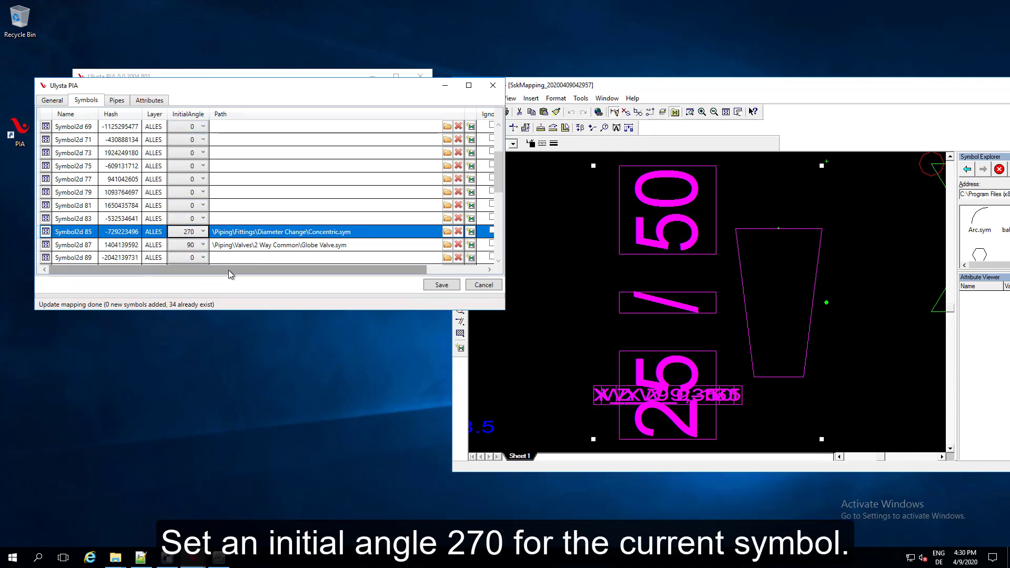
{"action": "left_click_drag", "start_coordinate": [502, 187], "coordinate": [504, 215]}
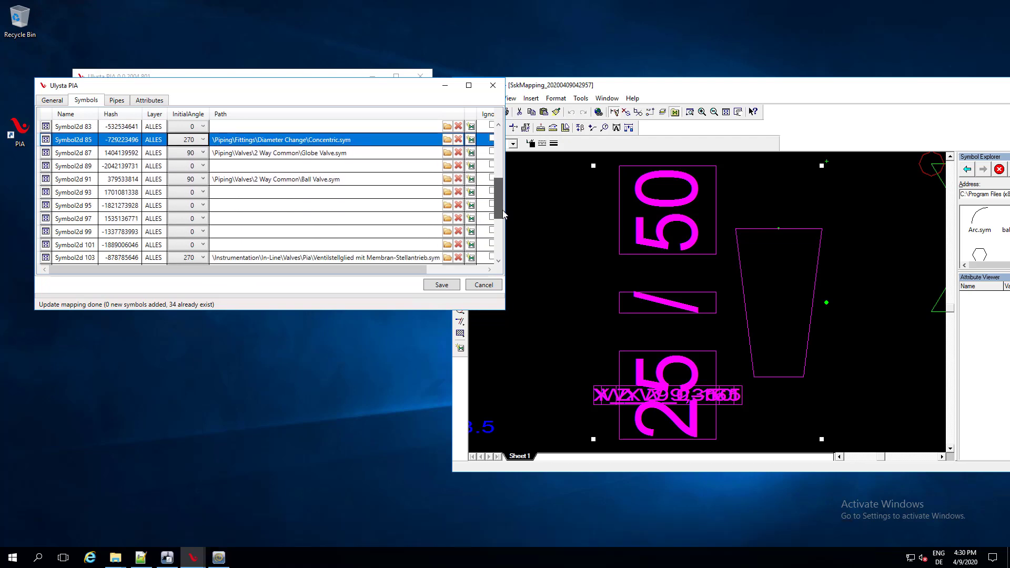
- Preview the already assigned symbols from Symbol2d 87 to Symbol2d 115 and check their SPPID symbol paths
{"action": "left_click", "coordinate": [48, 153]}
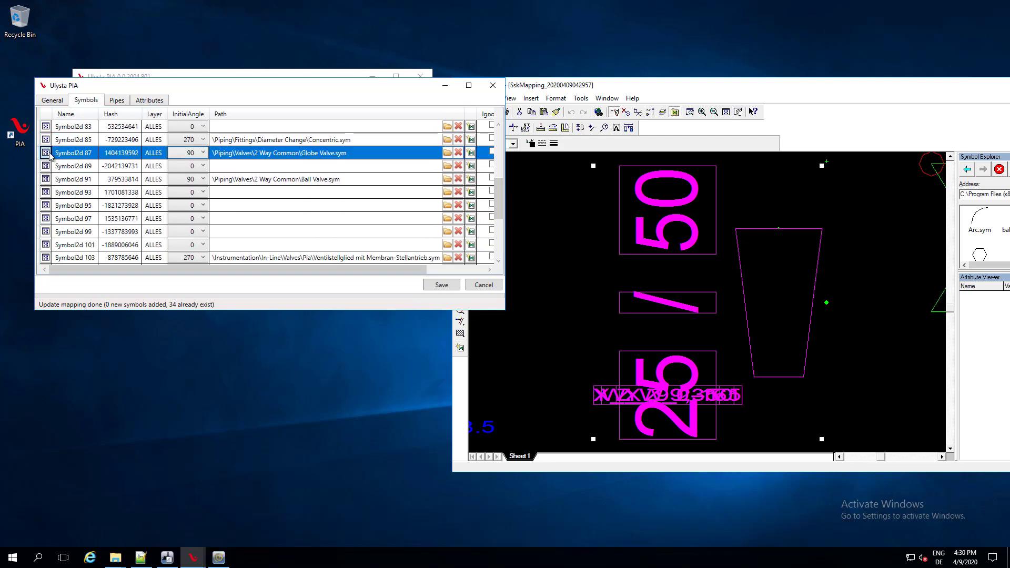
{"action": "left_click", "coordinate": [49, 180]}
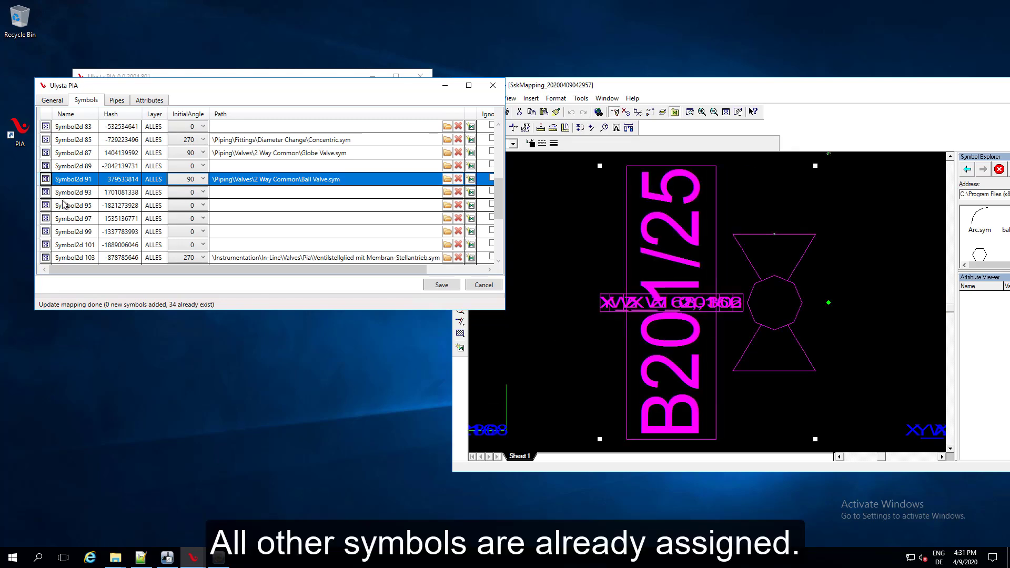
{"action": "scroll", "coordinate": [52, 187], "scroll_direction": "down", "scroll_amount": 2}
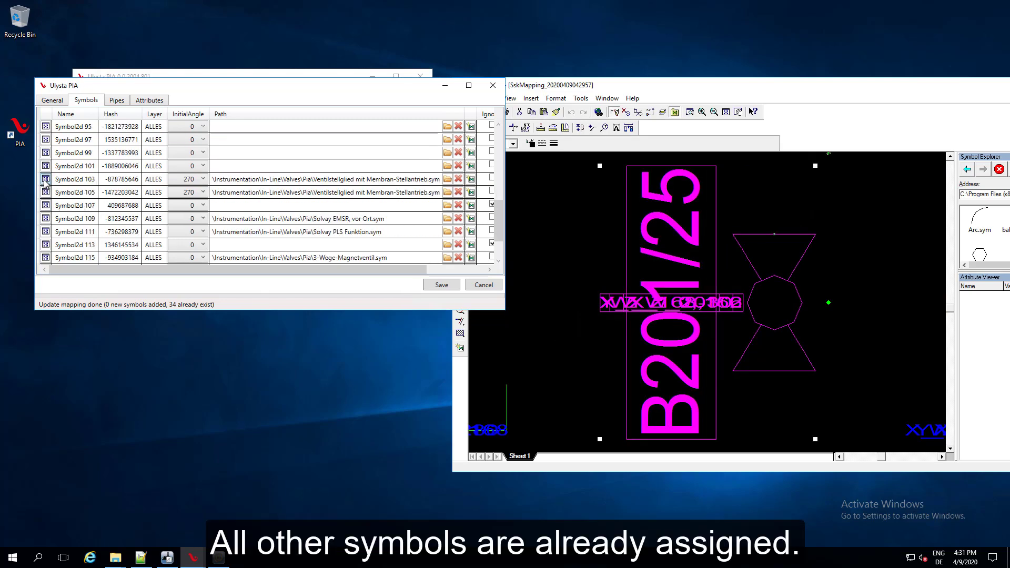
{"action": "left_click", "coordinate": [45, 180]}
{"action": "scroll", "coordinate": [45, 182], "scroll_direction": "down", "scroll_amount": 1}
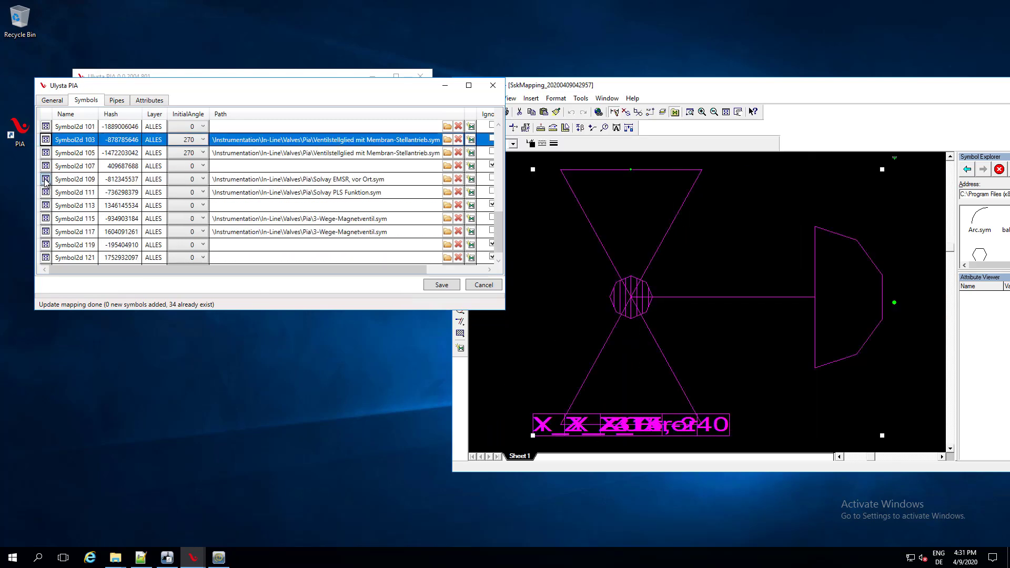
{"action": "left_click", "coordinate": [45, 180]}
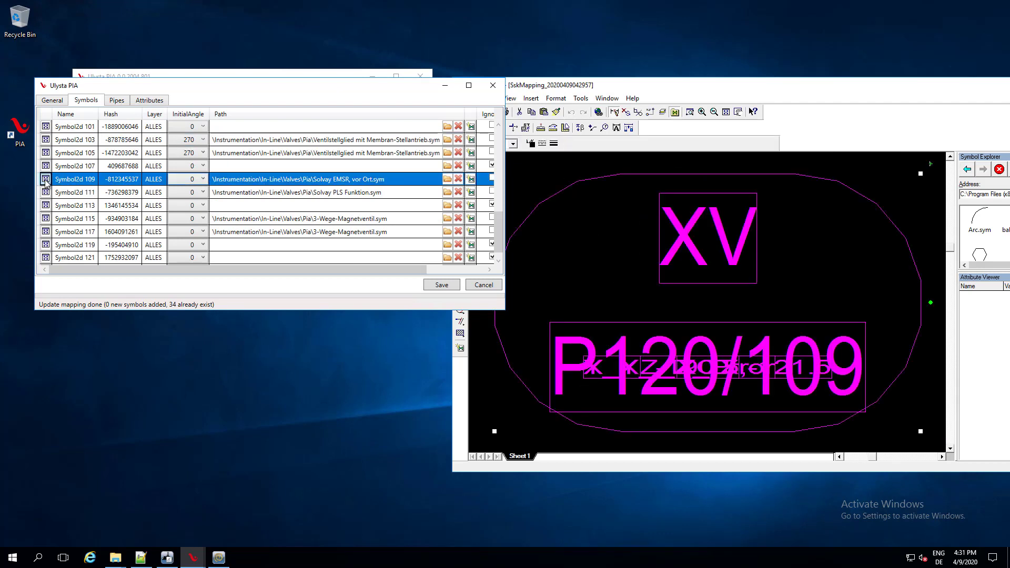
{"action": "scroll", "coordinate": [46, 182], "scroll_direction": "down", "scroll_amount": 1}
{"action": "left_click", "coordinate": [46, 206]}
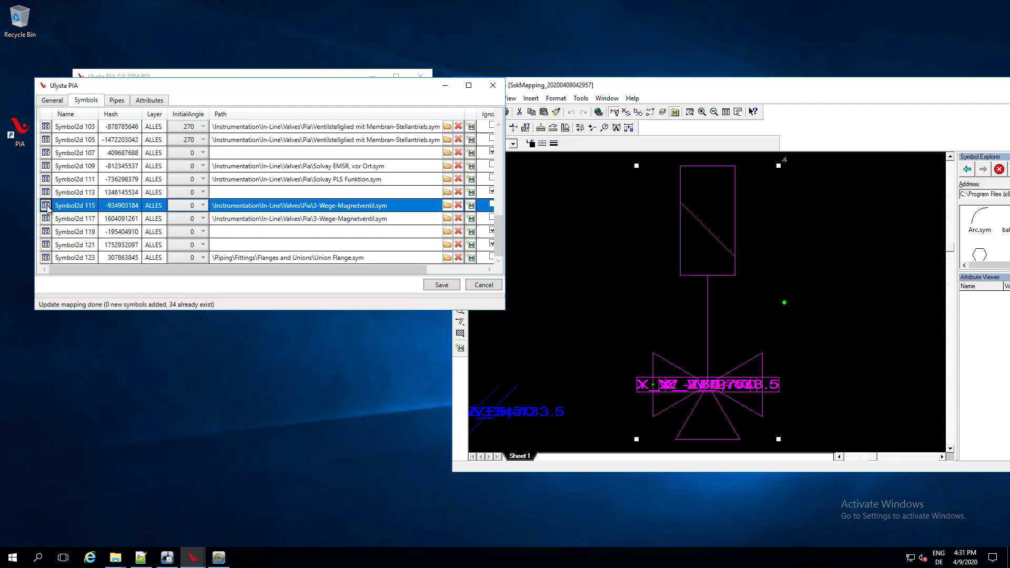
- Review the SPPID symbols assigned to the blue, red, cyan and yellow lines in the pipe mapping
{"action": "left_click", "coordinate": [111, 101]}
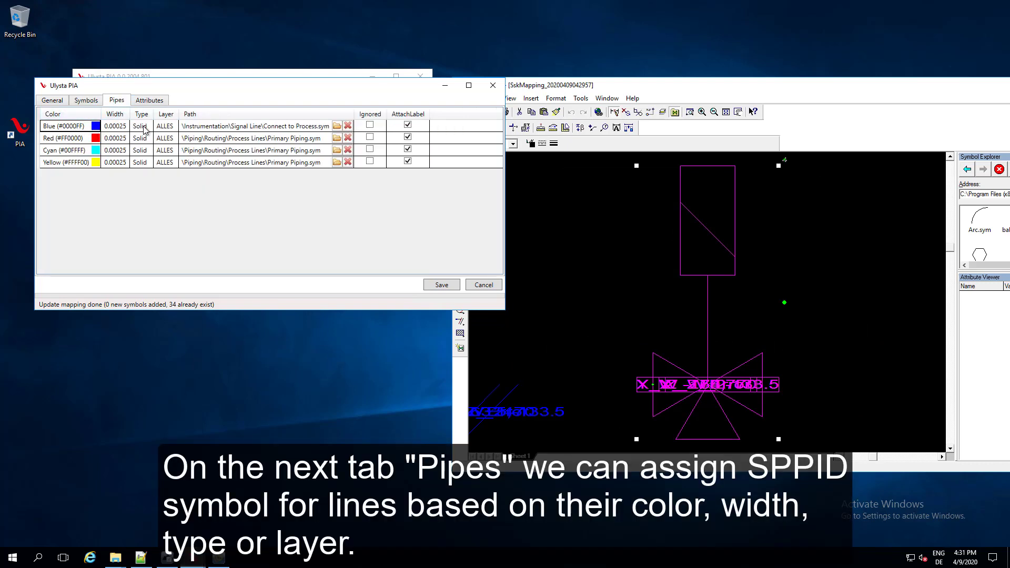
{"action": "left_click", "coordinate": [274, 129]}
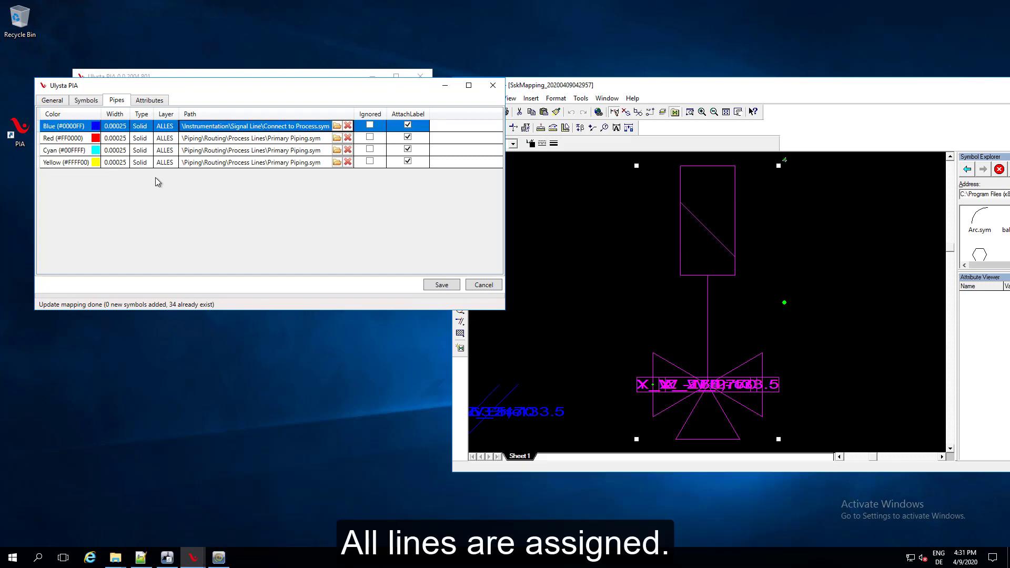
{"action": "left_click", "coordinate": [260, 141]}
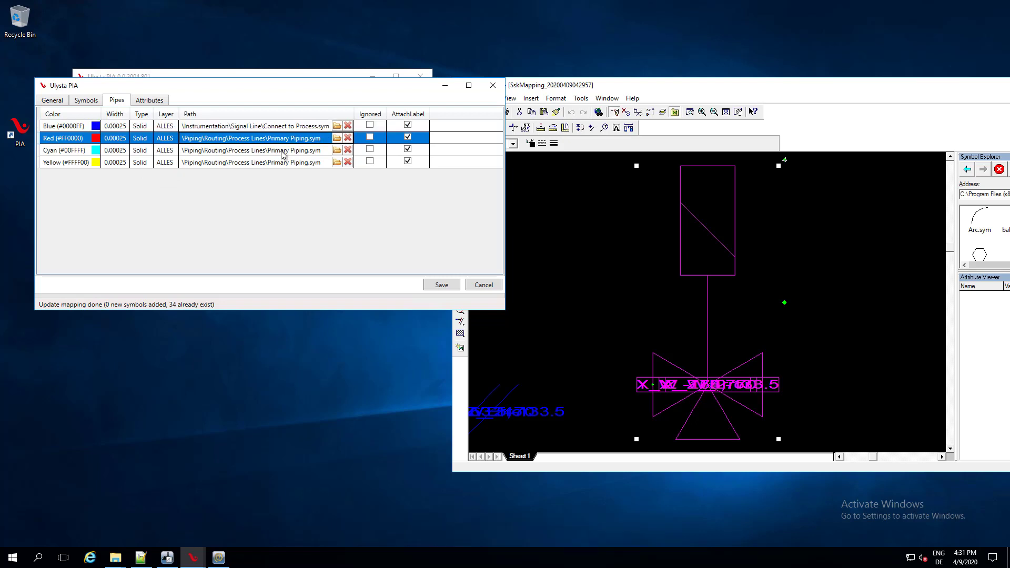
{"action": "left_click", "coordinate": [282, 152]}
{"action": "left_click", "coordinate": [283, 165]}
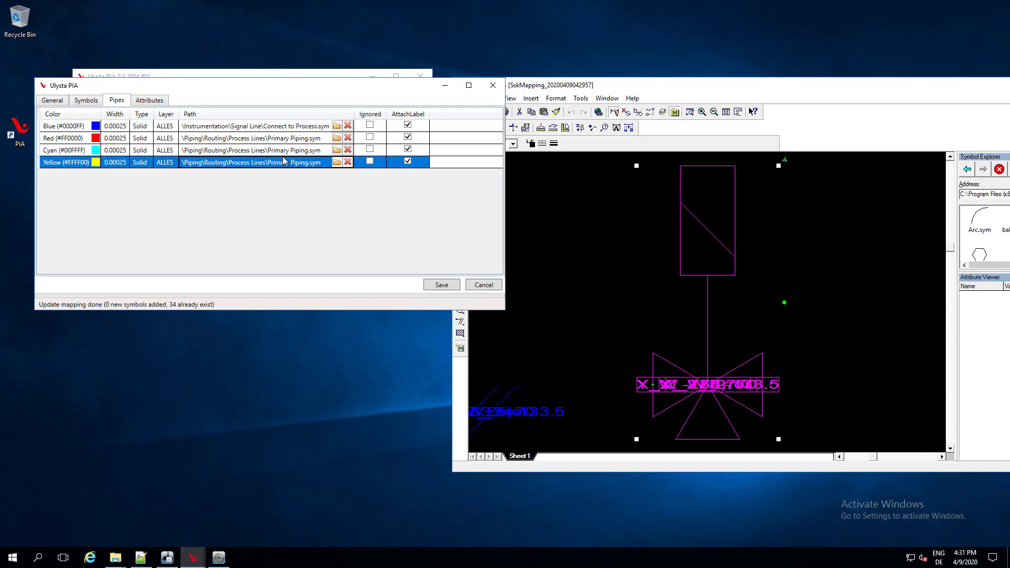
- Turn off AttachLabel for the blue signal line mapped to Connect to Process.sym
{"action": "left_click", "coordinate": [270, 127]}
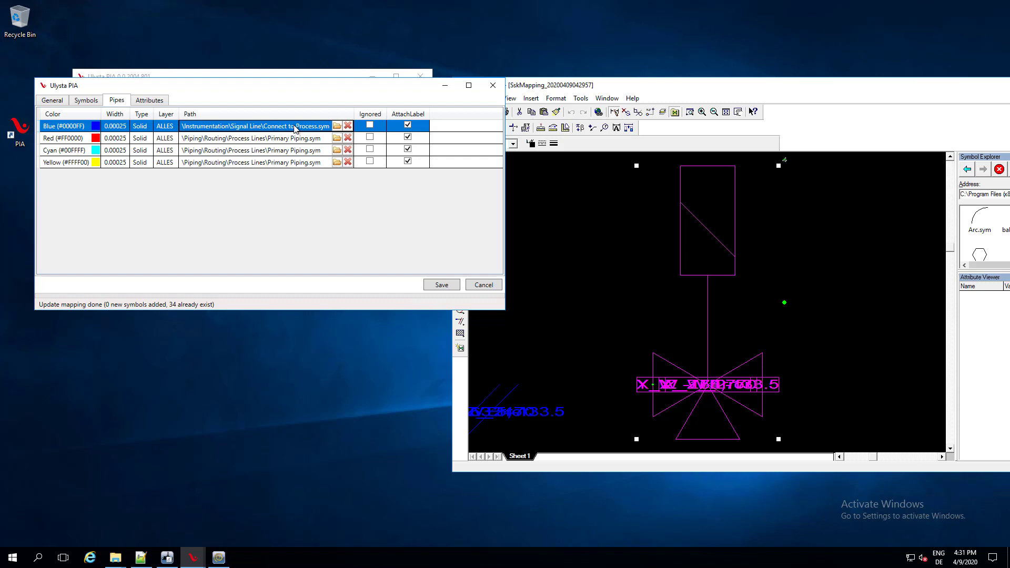
{"action": "left_click", "coordinate": [408, 125]}
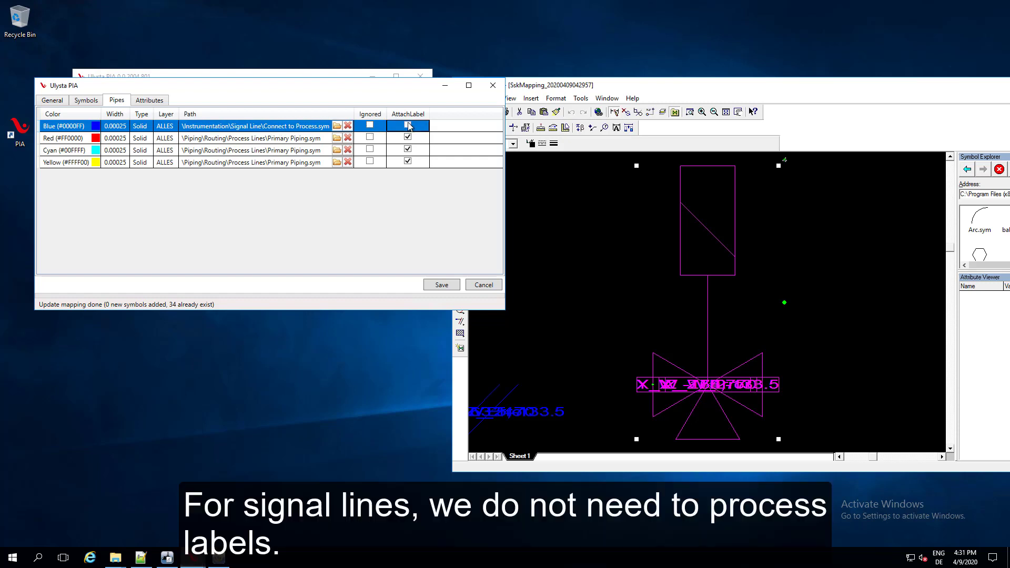
{"action": "left_click", "coordinate": [408, 125]}
{"action": "key", "text": "Down"}
{"action": "key", "text": "Down"}
{"action": "key", "text": "Down"}
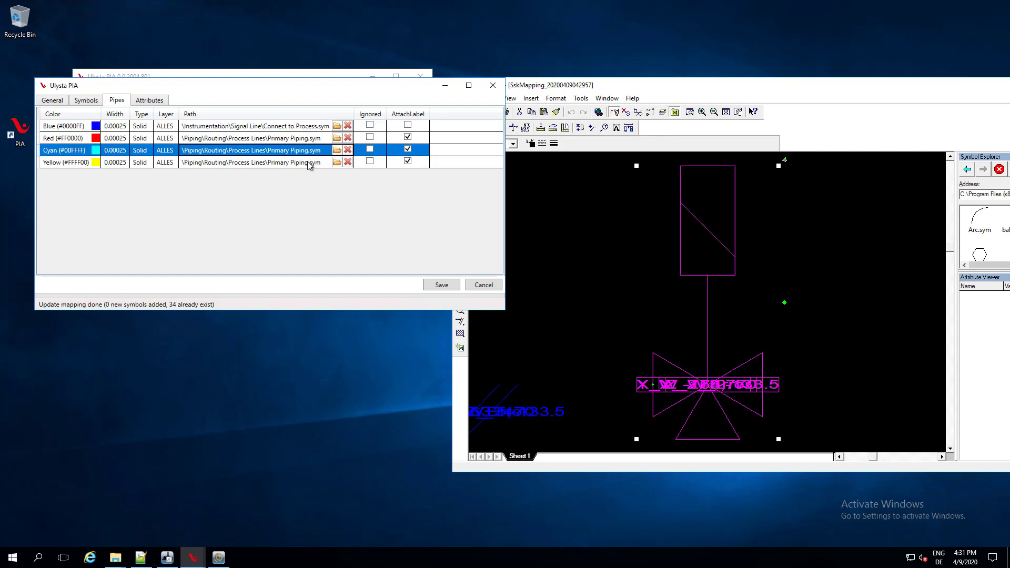
- Review the attribute recognition templates for symbols and pipes, and save the mapping configuration
{"action": "left_click", "coordinate": [143, 103]}
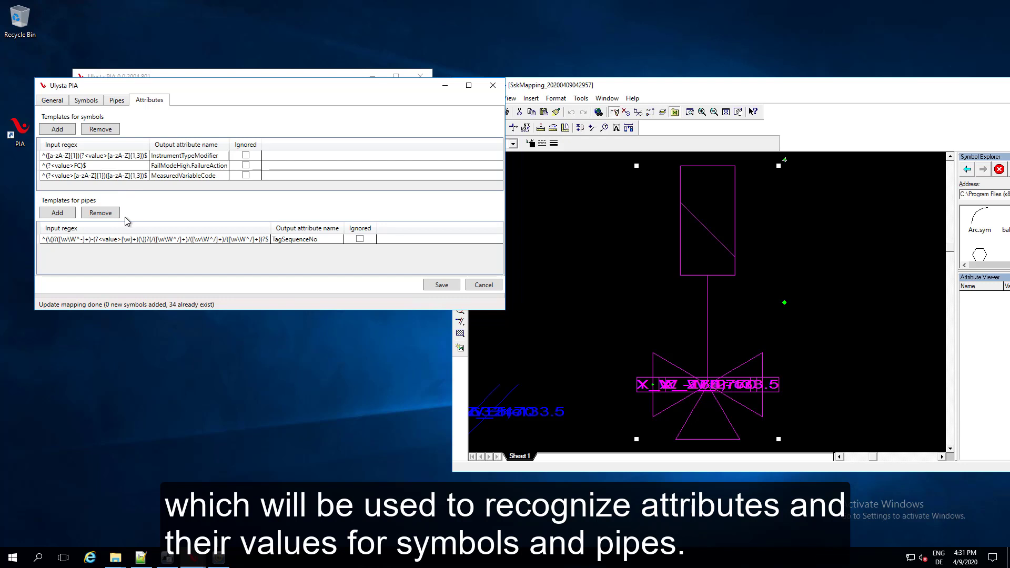
{"action": "left_click", "coordinate": [438, 286]}
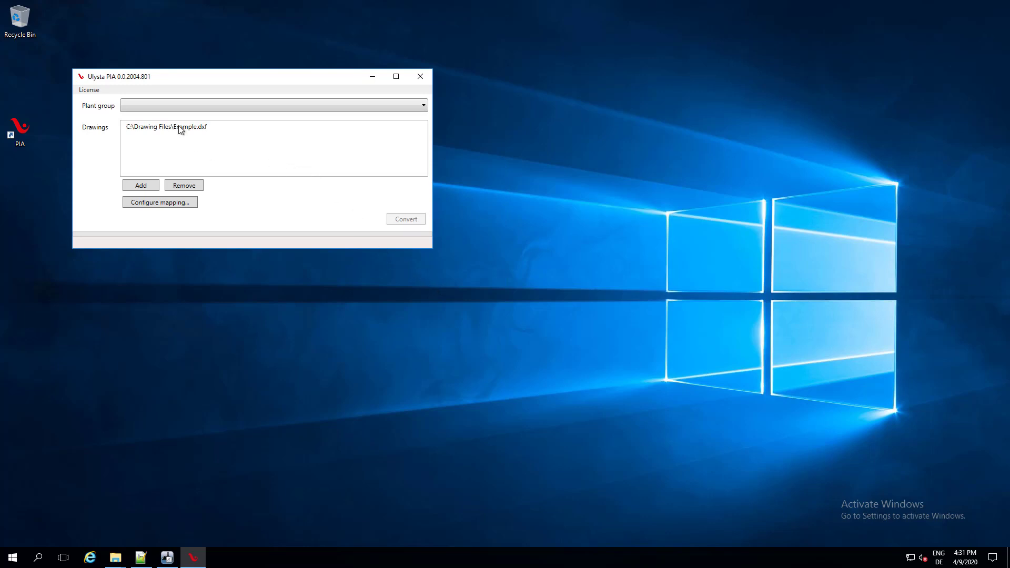
- Set the destination plant group to Test1\Area1\Unit2 and start converting Example.dxf
{"action": "left_click", "coordinate": [172, 106]}
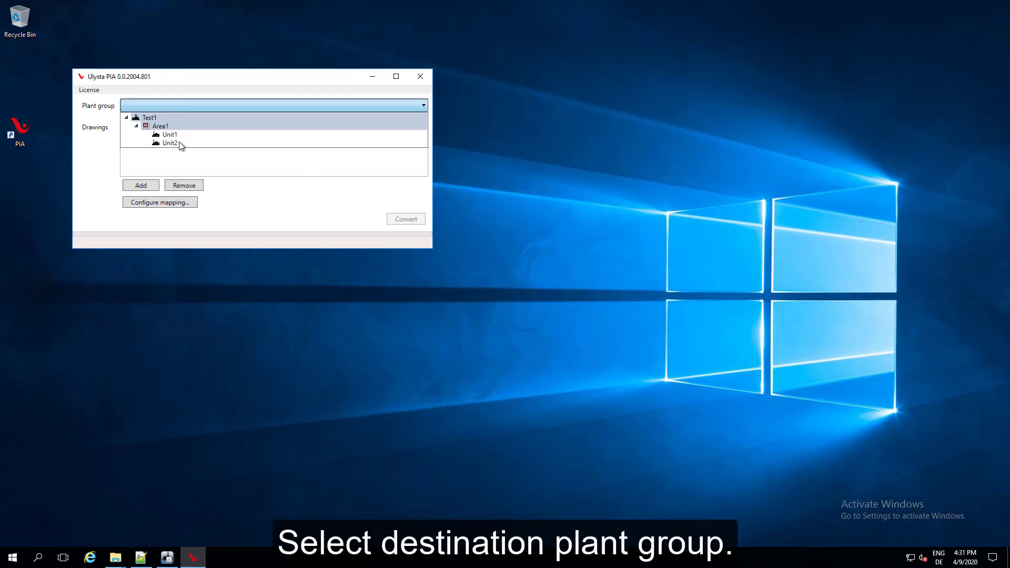
{"action": "left_click", "coordinate": [170, 143]}
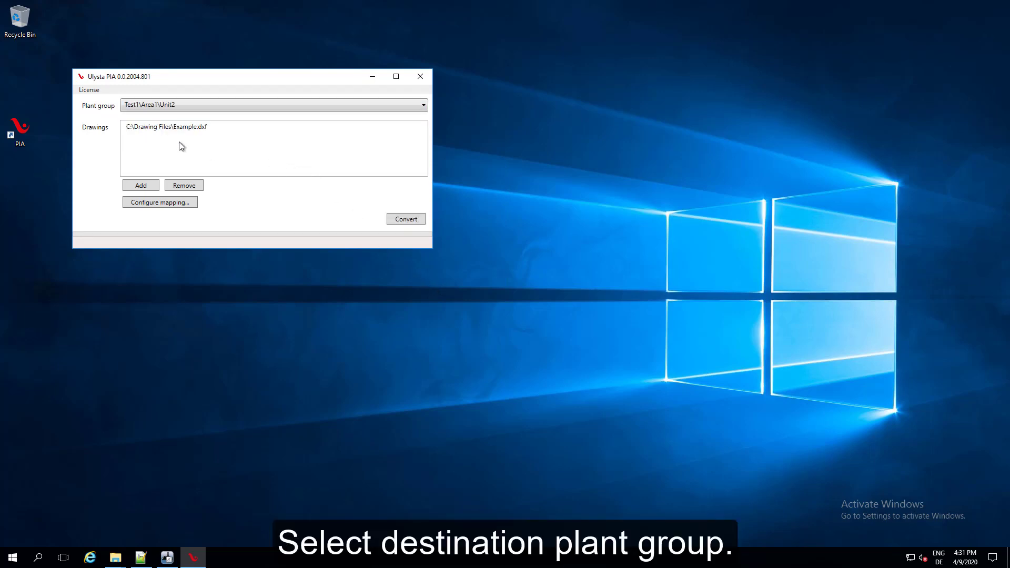
{"action": "left_click", "coordinate": [398, 221]}
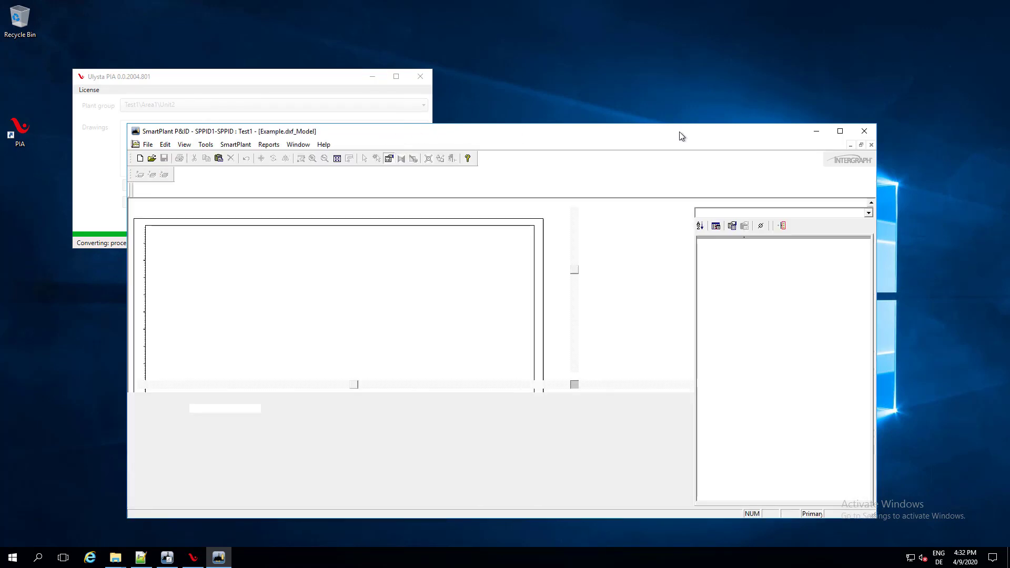
- Maximize the SmartPlant P&ID window and examine the symbols being imported into Example.dxf_Model
{"action": "left_click", "coordinate": [841, 131]}
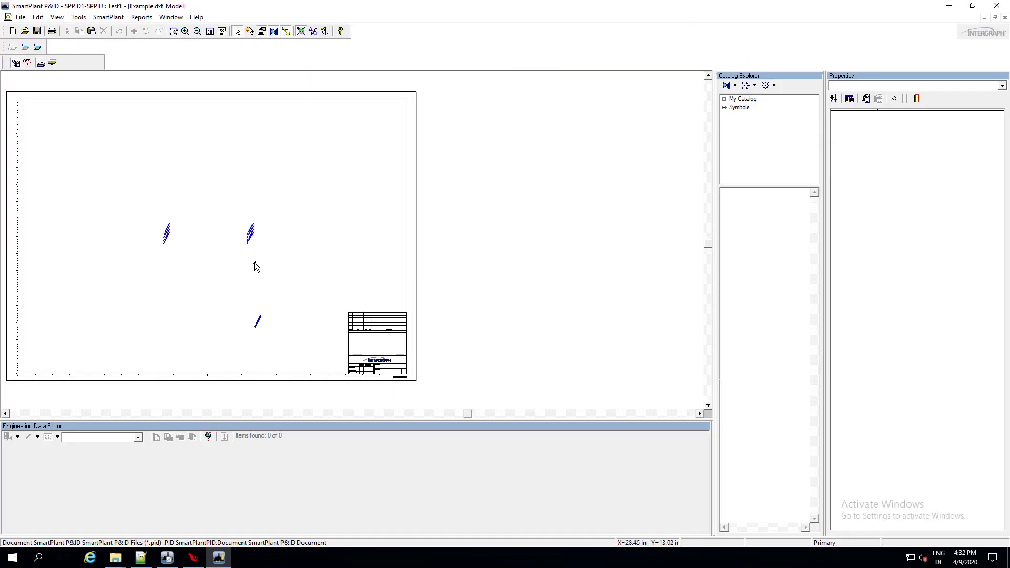
{"action": "scroll", "coordinate": [237, 239], "scroll_direction": "up", "scroll_amount": 1}
{"action": "scroll", "coordinate": [237, 239], "scroll_direction": "up", "scroll_amount": 2}
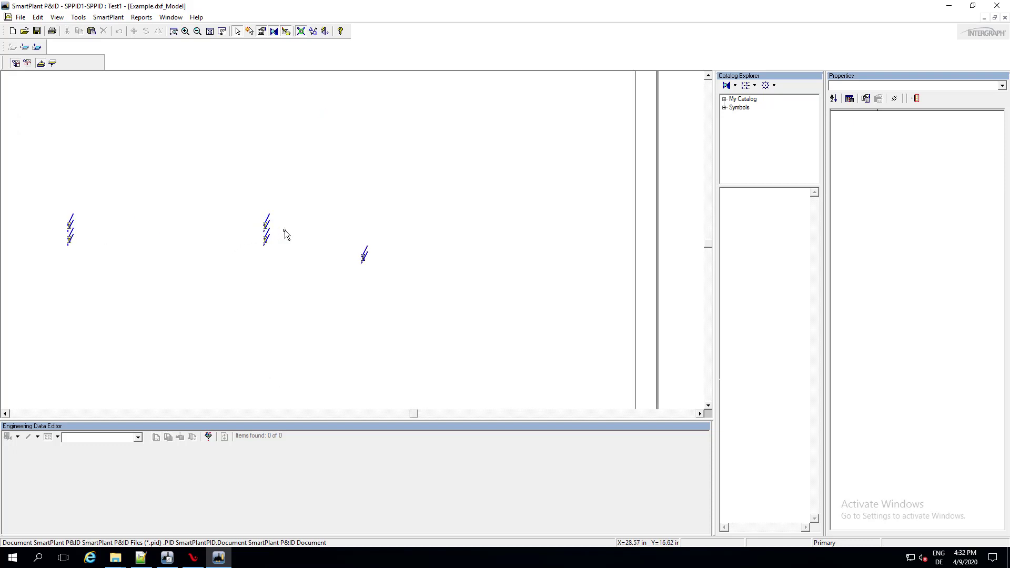
{"action": "scroll", "coordinate": [282, 234], "scroll_direction": "up", "scroll_amount": 1}
{"action": "scroll", "coordinate": [268, 236], "scroll_direction": "up", "scroll_amount": 1}
{"action": "scroll", "coordinate": [226, 226], "scroll_direction": "up", "scroll_amount": 3}
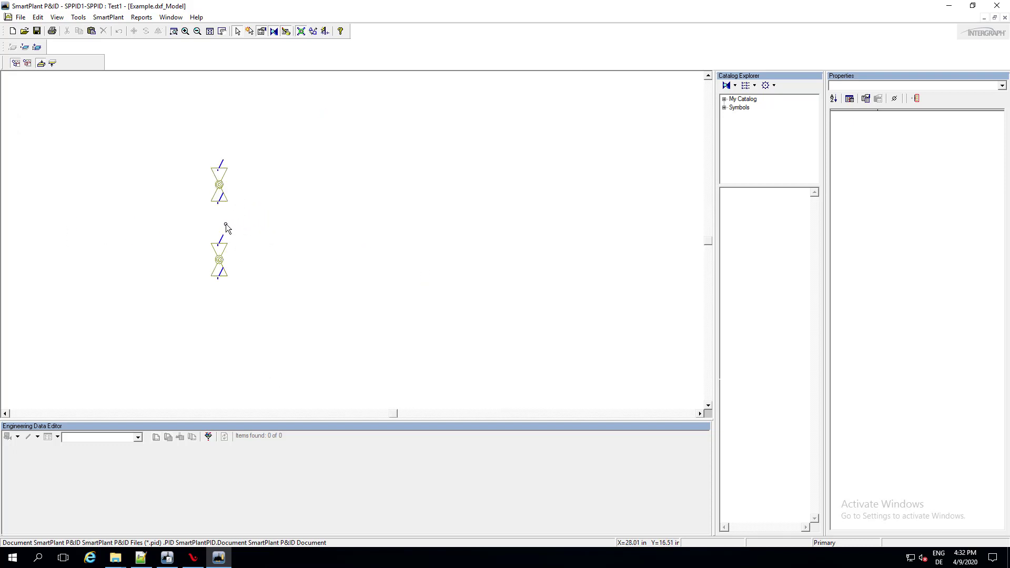
- Switch to Ulysta PIA, widen and reposition its window to follow the conversion progress, and acknowledge the completion message
{"action": "left_click", "coordinate": [193, 560]}
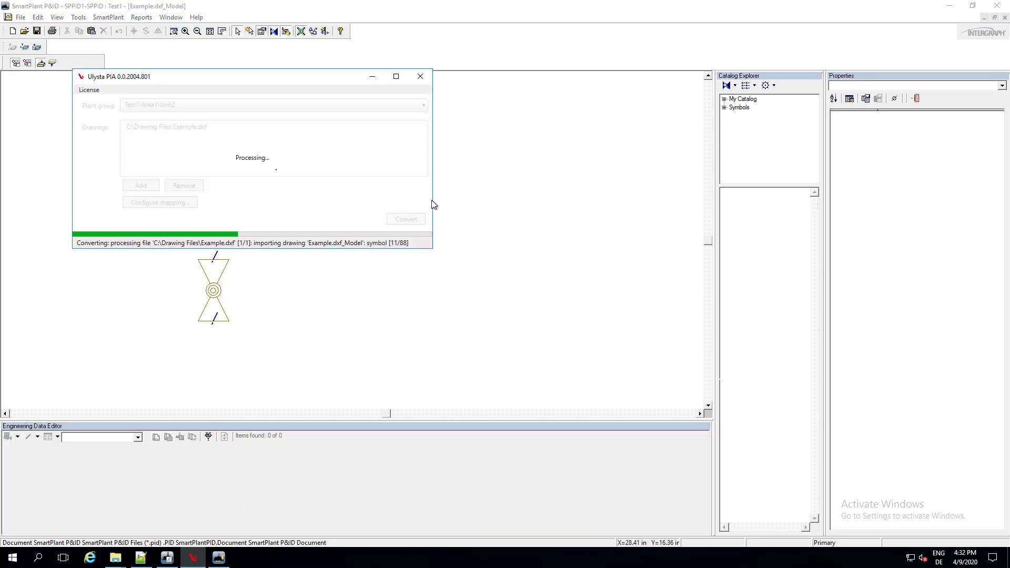
{"action": "left_click_drag", "start_coordinate": [433, 204], "coordinate": [580, 205]}
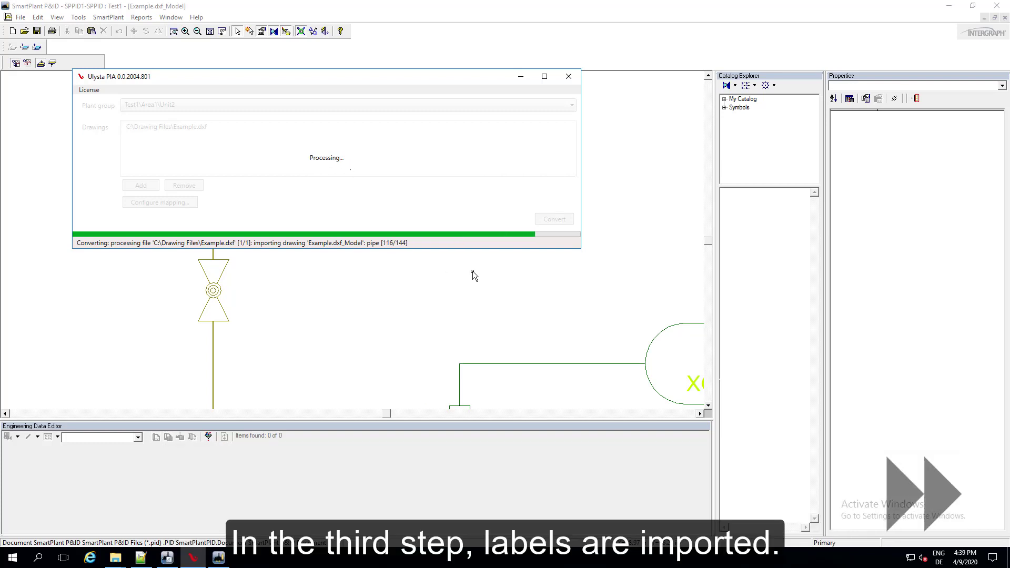
{"action": "left_click_drag", "start_coordinate": [340, 79], "coordinate": [601, 67]}
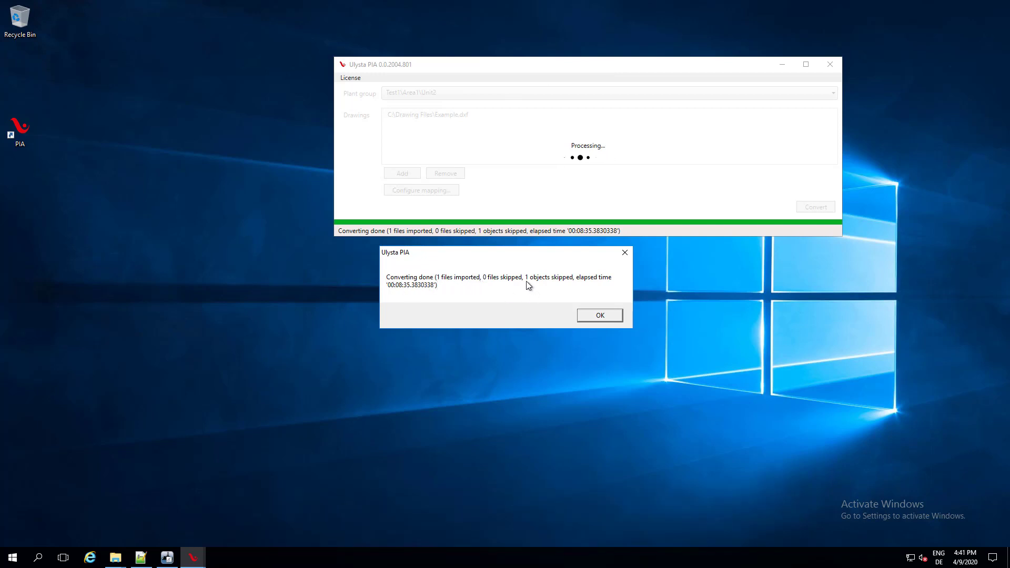
{"action": "left_click", "coordinate": [598, 316]}
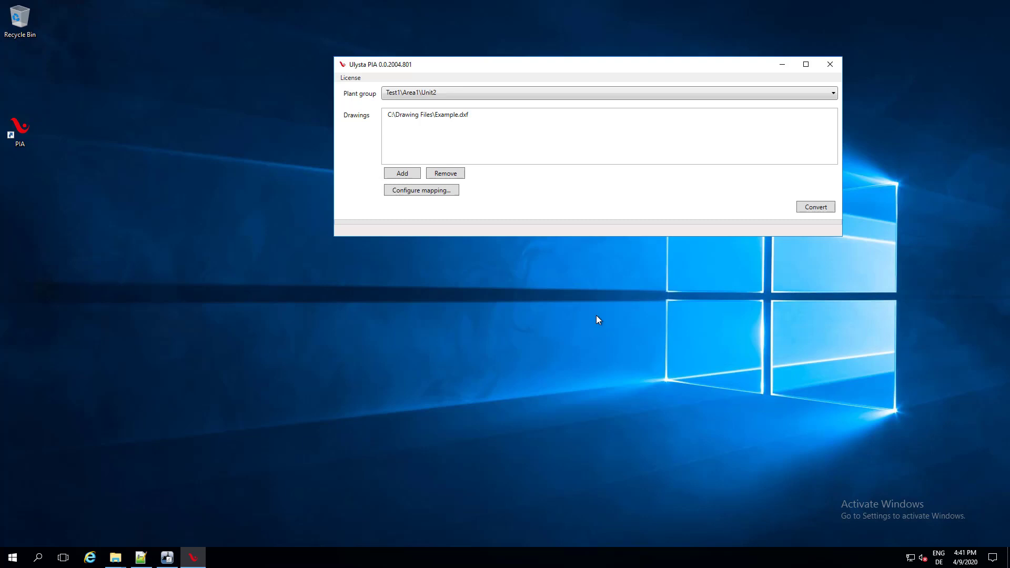
- Switch to SmartPlant P&ID Drawing Manager, open Example.dxf_Model from Unit2, and accept re-creating the drawing
{"action": "left_click", "coordinate": [172, 559]}
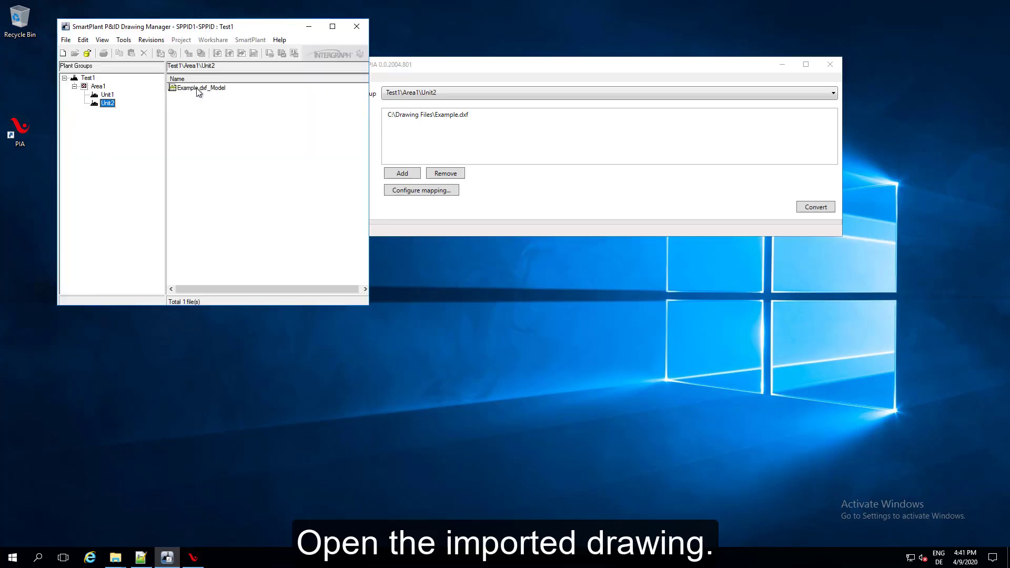
{"action": "left_click", "coordinate": [198, 89]}
{"action": "double_click", "coordinate": [198, 90]}
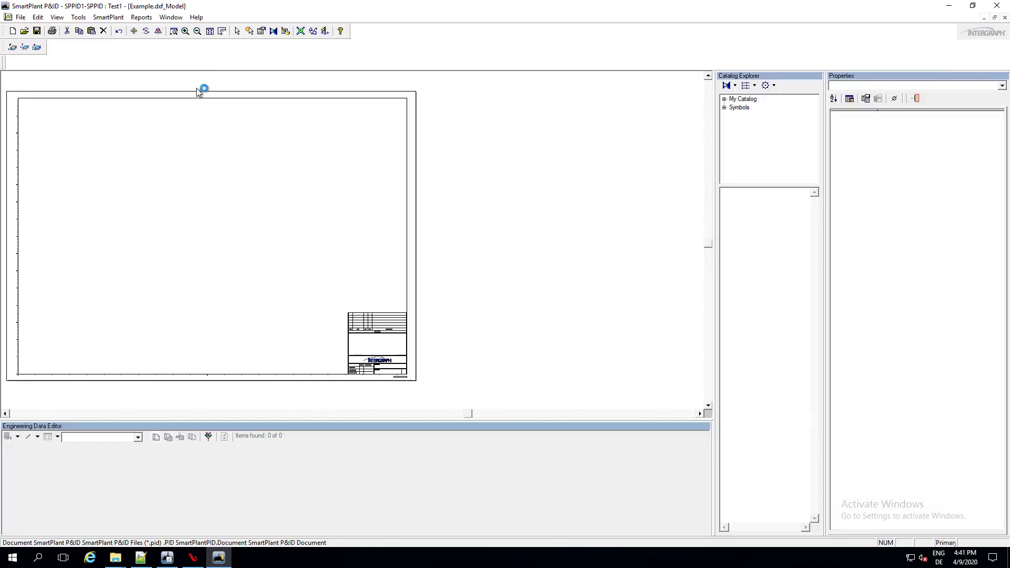
{"action": "left_click", "coordinate": [542, 301]}
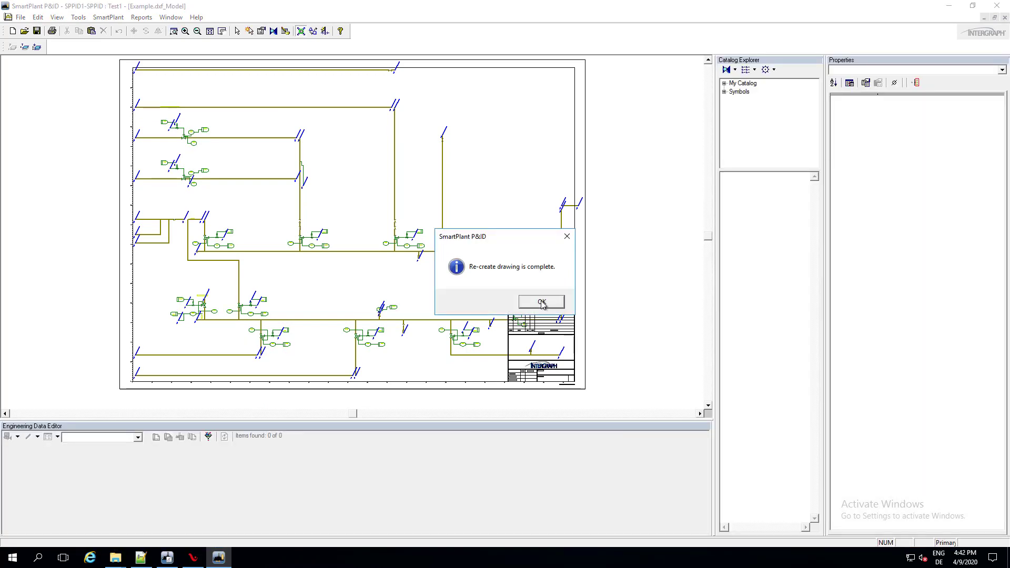
{"action": "left_click", "coordinate": [542, 305]}
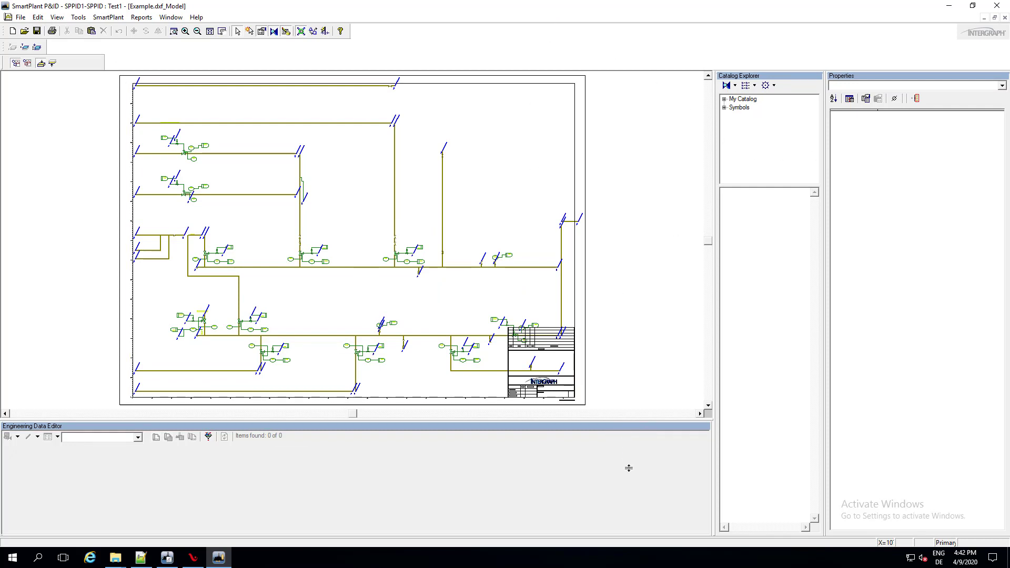
- Enlarge the drawing area and fit the whole drawing in it, then dock the SmartPlant P&ID window to one half of the screen
{"action": "left_click_drag", "start_coordinate": [628, 467], "coordinate": [629, 484]}
{"action": "left_click", "coordinate": [210, 31]}
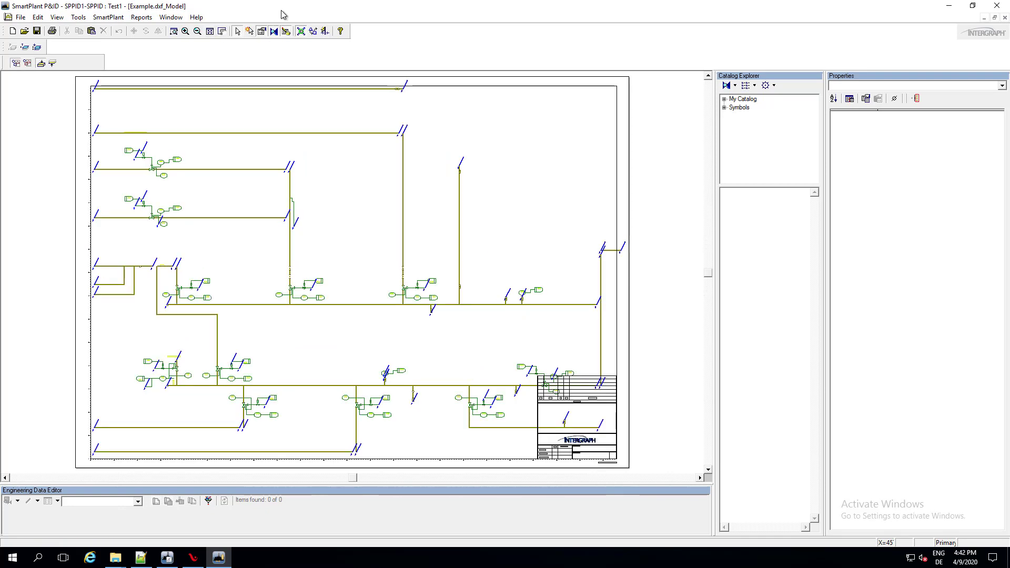
{"action": "mouse_move", "coordinate": [281, 14]}
{"action": "left_mouse_down"}
{"action": "mouse_move", "coordinate": [84, 92]}
{"action": "mouse_move", "coordinate": [0, 87]}
{"action": "left_mouse_up"}
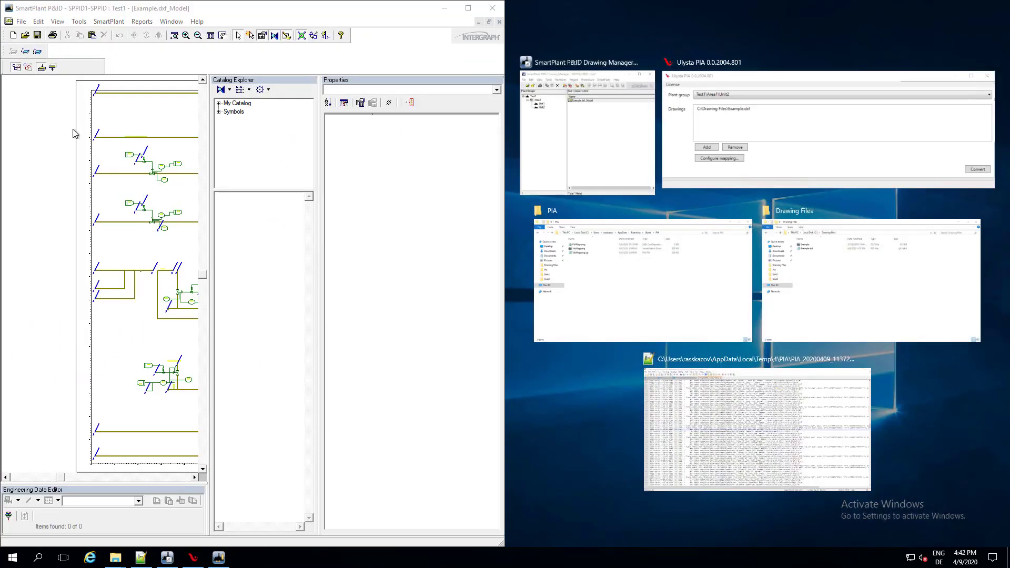
{"action": "left_click", "coordinate": [570, 427]}
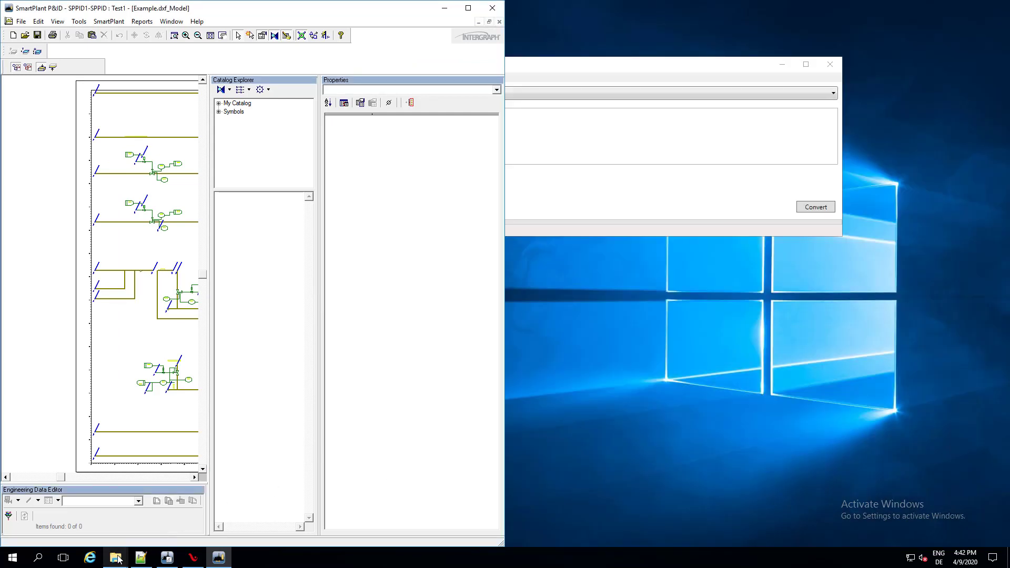
- Open the original Example DXF file from the Drawing Files folder in SmartSketch and fit the drawing to the view
{"action": "mouse_move", "coordinate": [117, 559]}
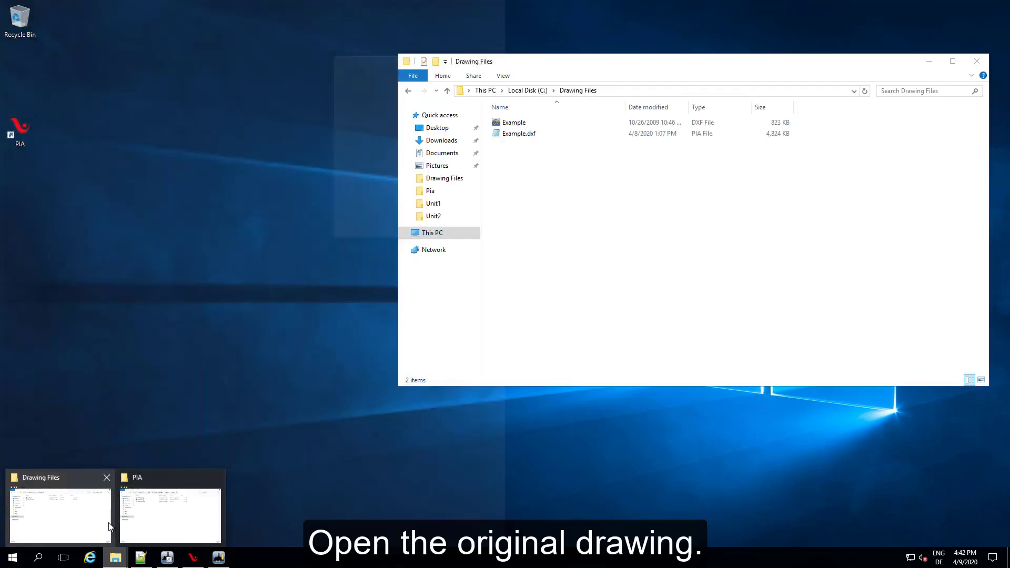
{"action": "left_click", "coordinate": [74, 534]}
{"action": "double_click", "coordinate": [542, 122]}
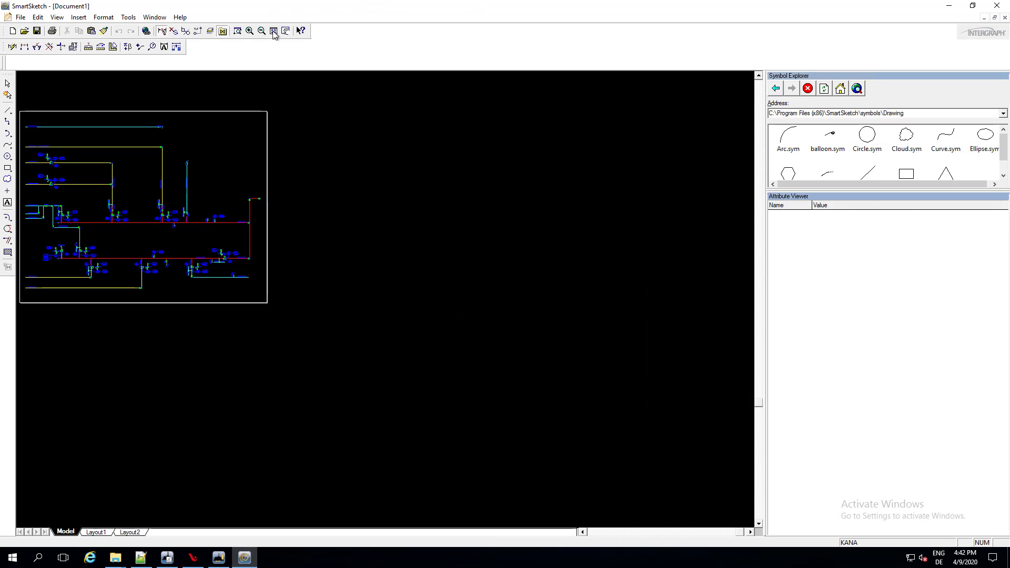
{"action": "left_click", "coordinate": [274, 31]}
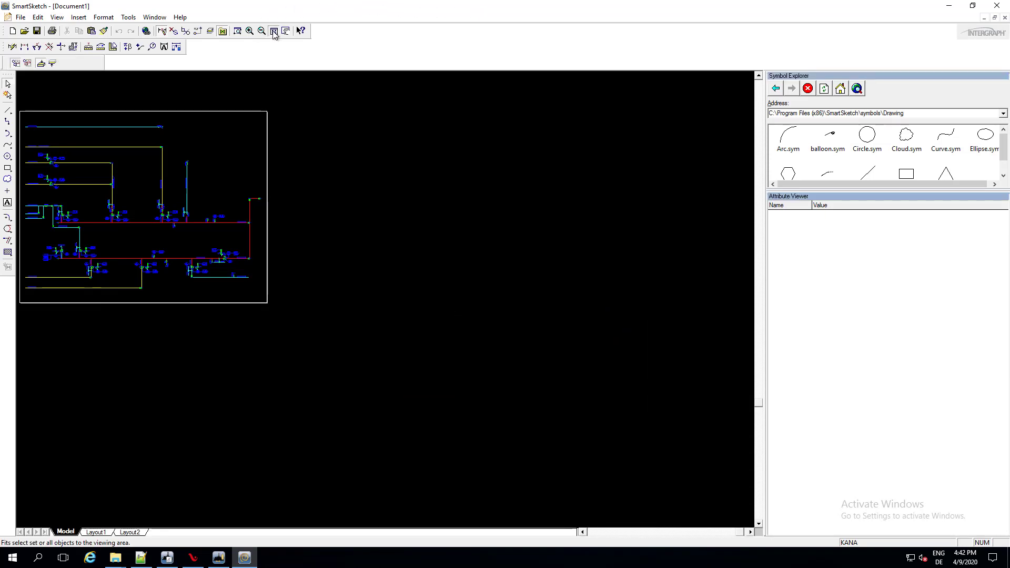
- Place the SmartSketch original beside the SmartPlant P&ID drawing, widen both drawing areas, and fit each drawing to its view
{"action": "left_click_drag", "start_coordinate": [270, 7], "coordinate": [1008, 68]}
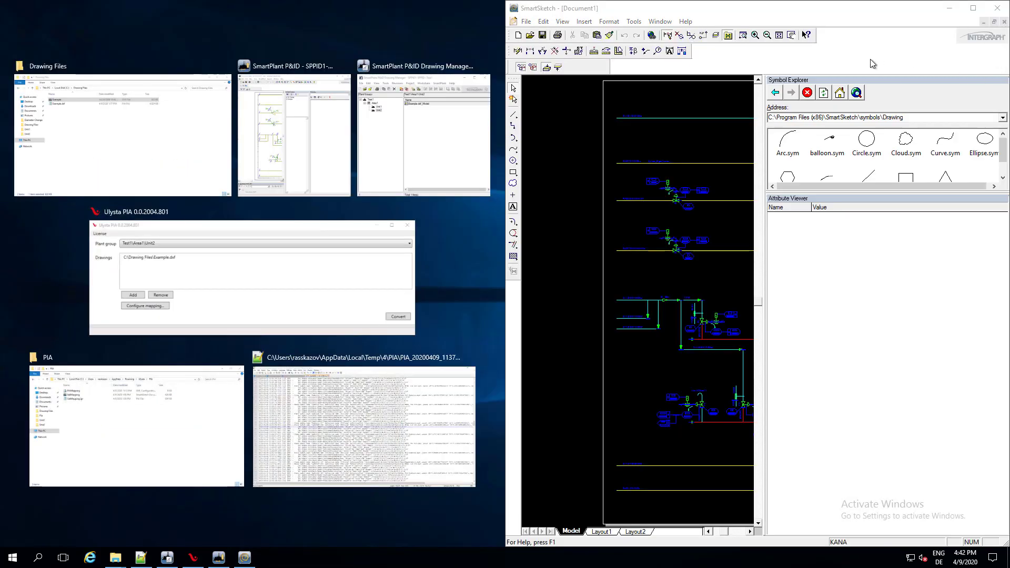
{"action": "left_click", "coordinate": [282, 147]}
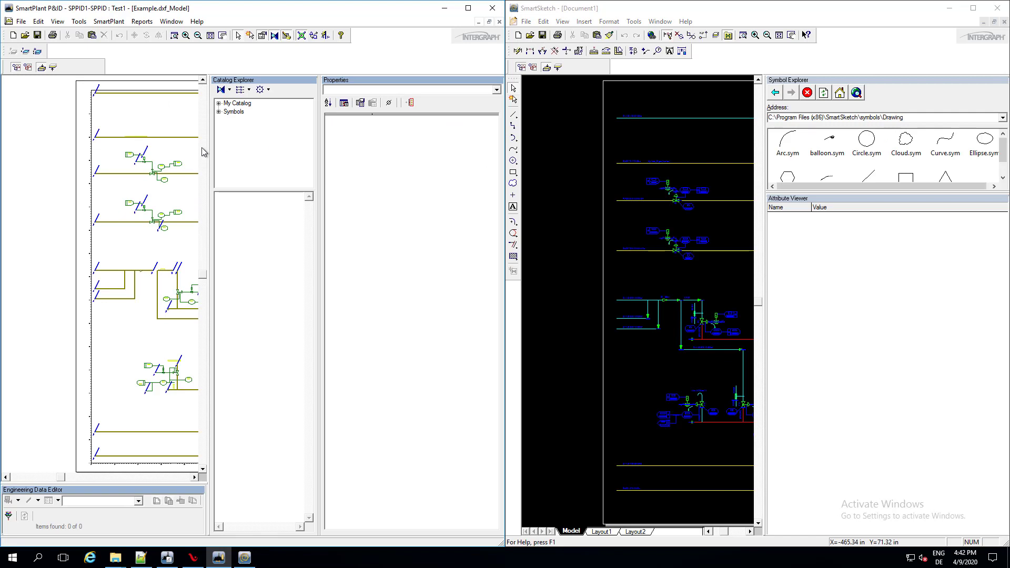
{"action": "left_click_drag", "start_coordinate": [209, 152], "coordinate": [384, 157]}
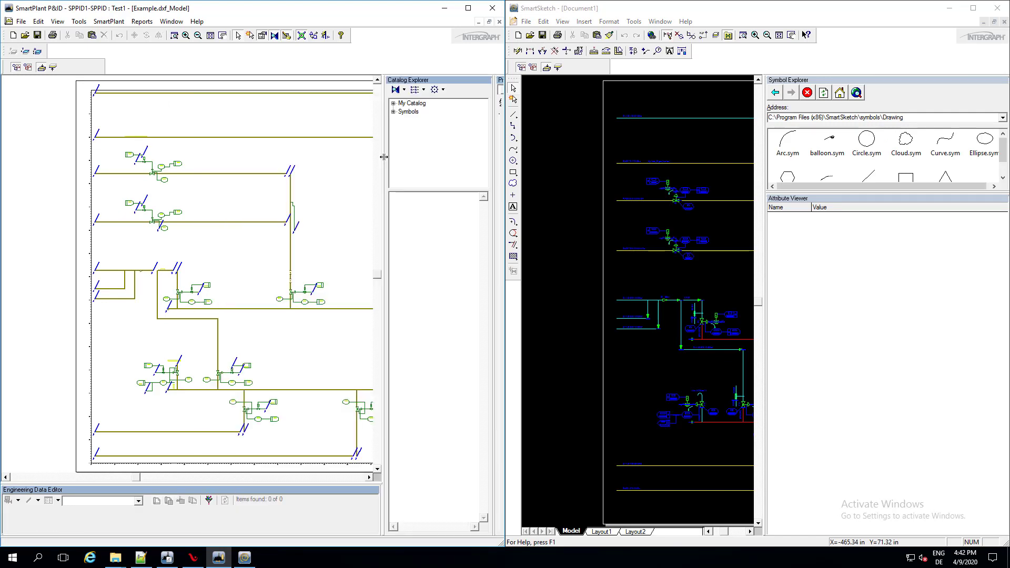
{"action": "left_click", "coordinate": [208, 34]}
{"action": "left_click_drag", "start_coordinate": [762, 158], "coordinate": [961, 158]}
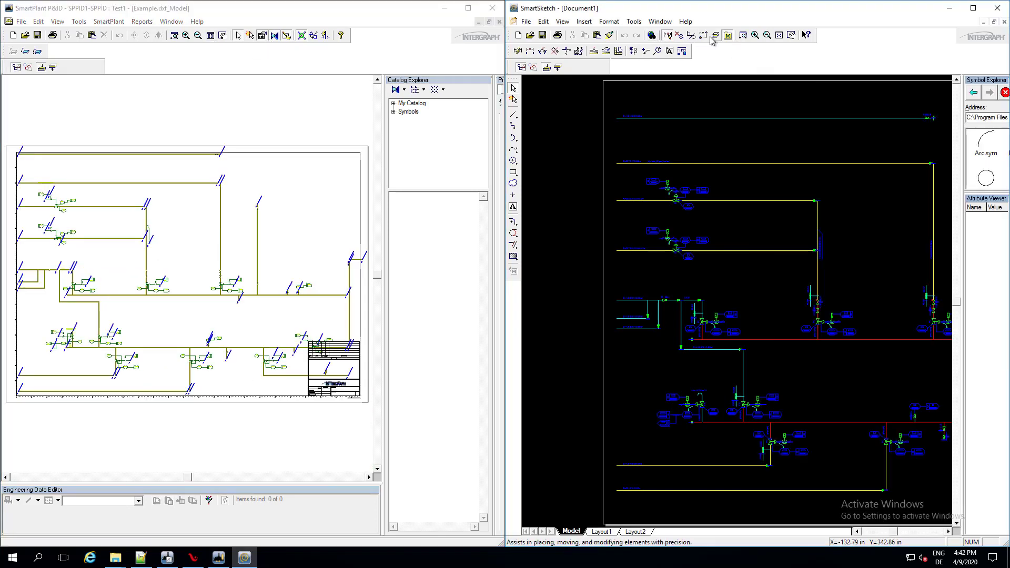
{"action": "left_click", "coordinate": [779, 34]}
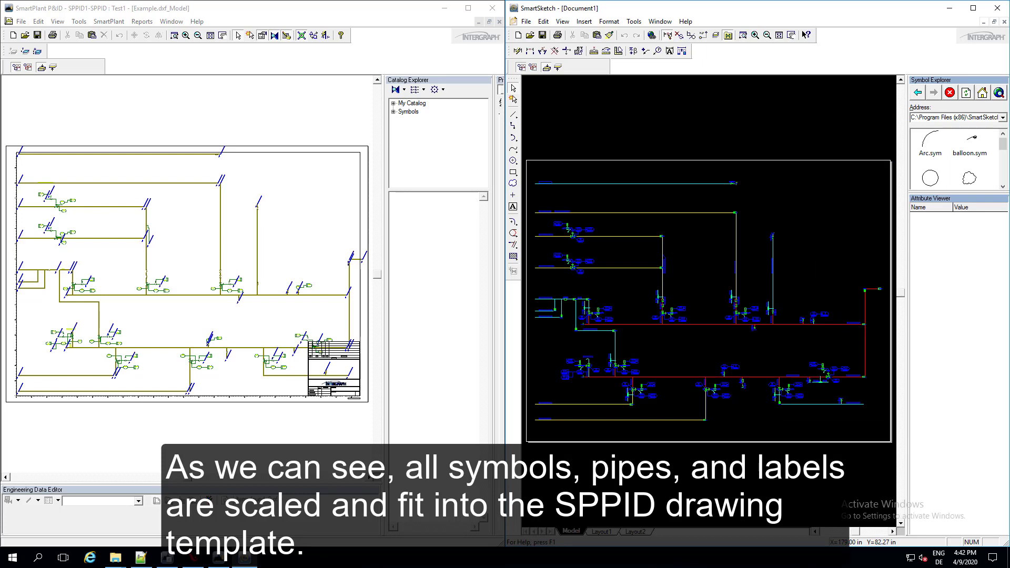
- Find the pipe label P2-1173/274/80/VC in the original SmartSketch drawing and examine it up close
{"action": "scroll", "coordinate": [776, 272], "scroll_direction": "up", "scroll_amount": 2}
{"action": "scroll", "coordinate": [780, 395], "scroll_direction": "up", "scroll_amount": 1}
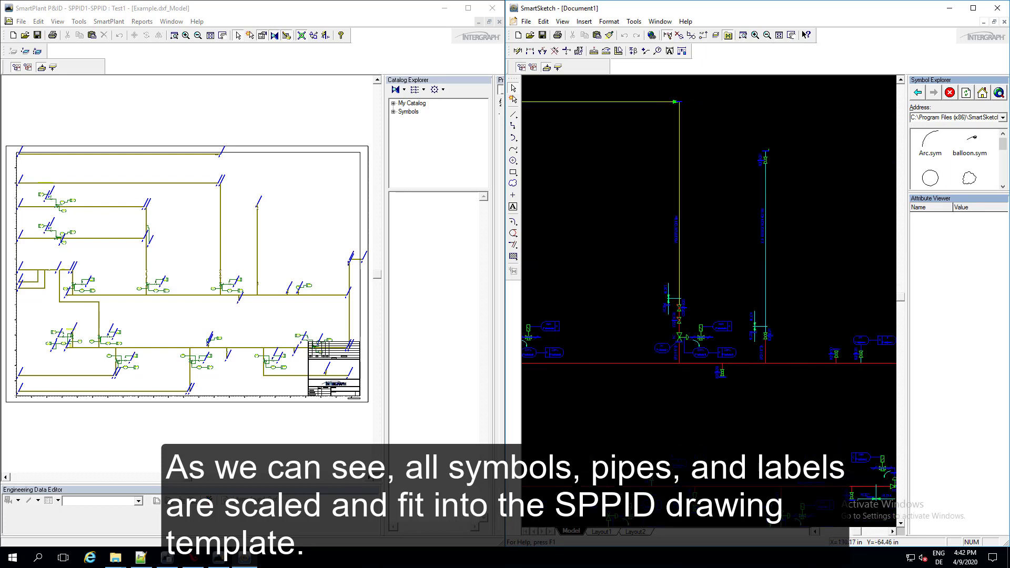
{"action": "scroll", "coordinate": [577, 363], "scroll_direction": "down", "scroll_amount": 1}
{"action": "scroll", "coordinate": [577, 364], "scroll_direction": "down", "scroll_amount": 2}
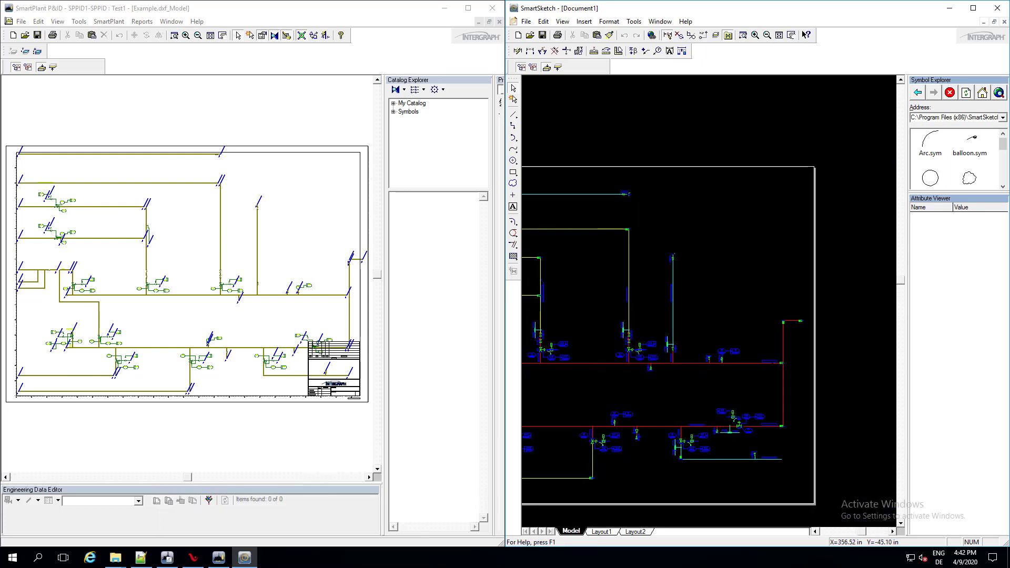
{"action": "scroll", "coordinate": [769, 363], "scroll_direction": "up", "scroll_amount": 2}
{"action": "scroll", "coordinate": [758, 363], "scroll_direction": "up", "scroll_amount": 2}
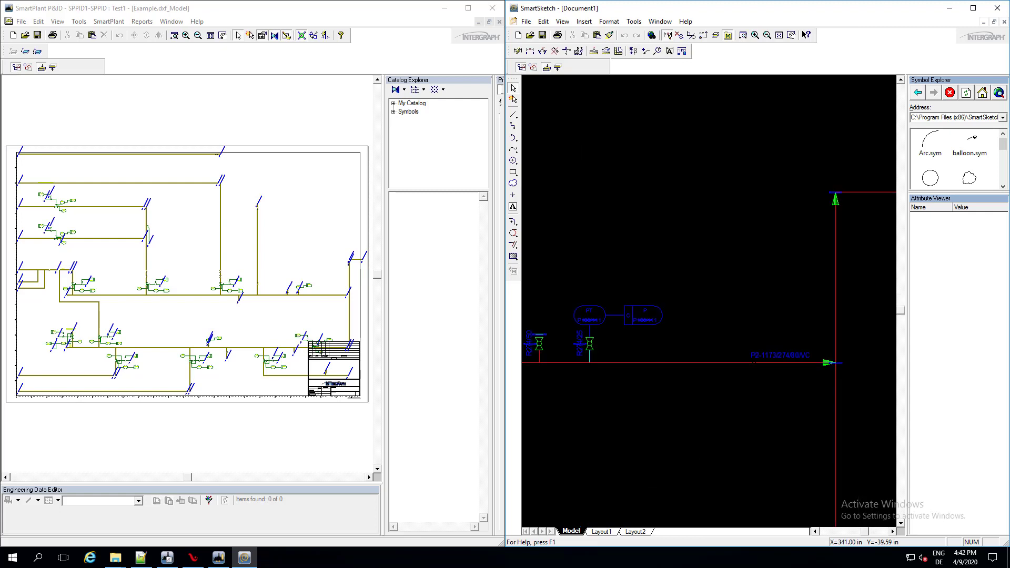
{"action": "scroll", "coordinate": [753, 365], "scroll_direction": "up", "scroll_amount": 2}
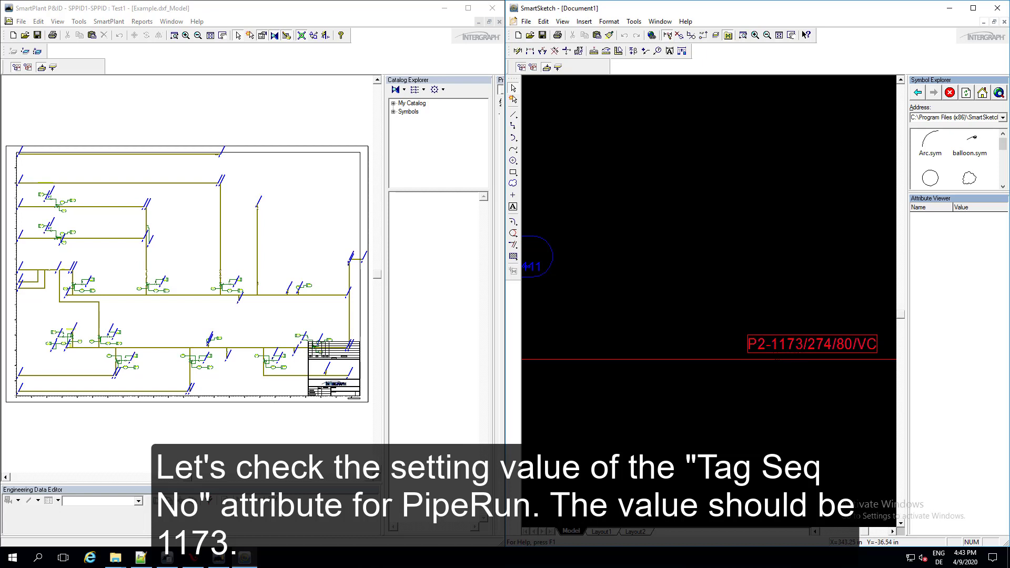
- Select the matching pipe run in the SmartPlant P&ID drawing, widen its property view, and check the Tag Seq No attribute
{"action": "left_click", "coordinate": [333, 298]}
{"action": "left_click", "coordinate": [332, 295]}
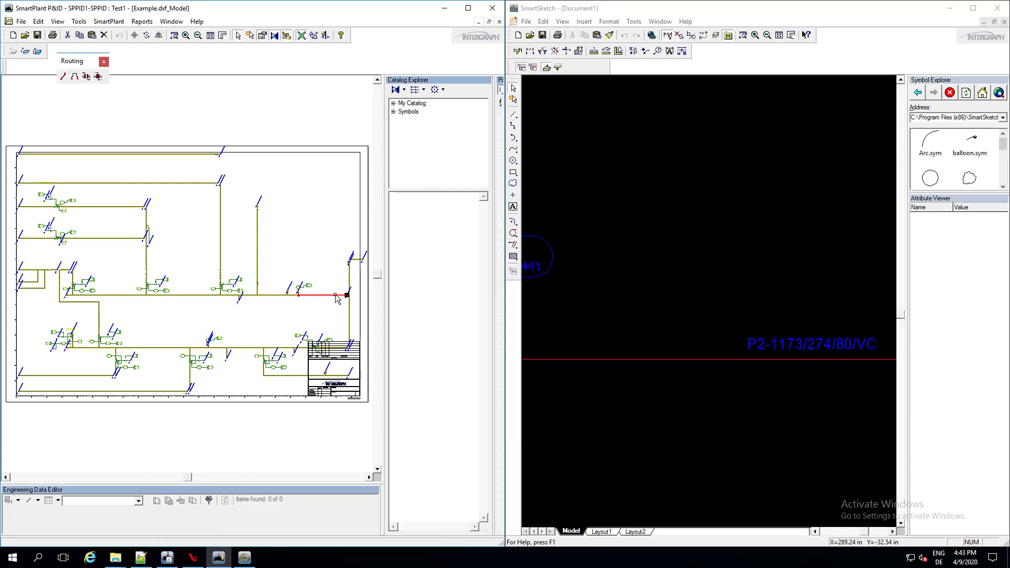
{"action": "left_click", "coordinate": [337, 293]}
{"action": "left_click_drag", "start_coordinate": [384, 260], "coordinate": [263, 260]}
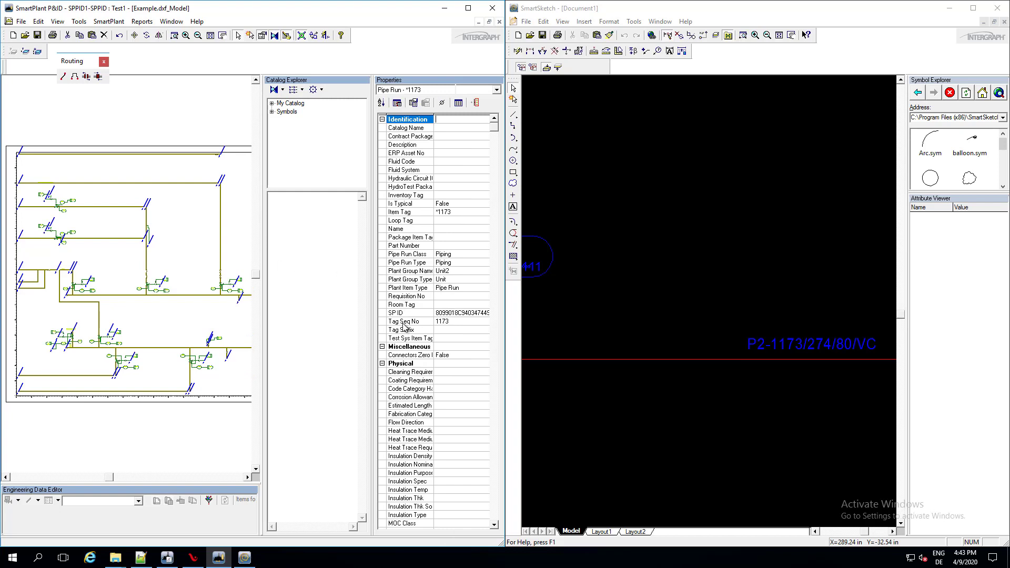
{"action": "left_click", "coordinate": [405, 321]}
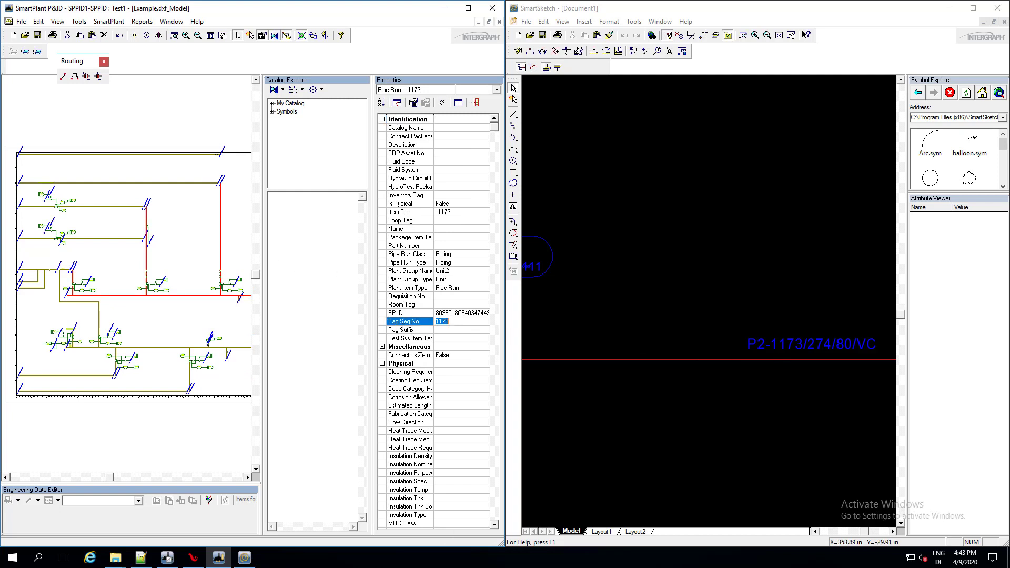
- Locate the upper control valve labelled FC in the original SmartSketch drawing and examine it up close
{"action": "scroll", "coordinate": [823, 319], "scroll_direction": "down", "scroll_amount": 2}
{"action": "scroll", "coordinate": [822, 324], "scroll_direction": "down", "scroll_amount": 4}
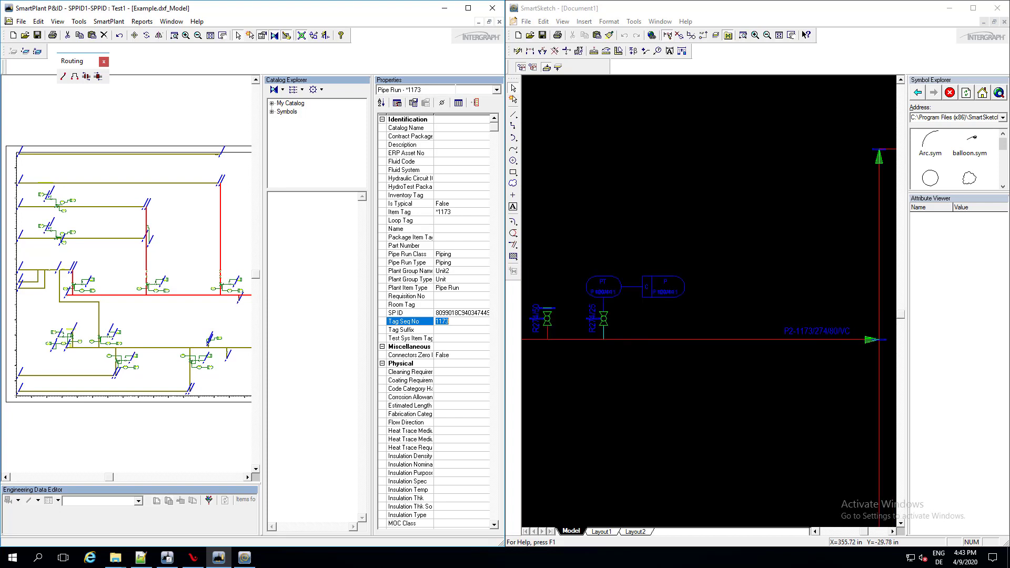
{"action": "scroll", "coordinate": [822, 323], "scroll_direction": "down", "scroll_amount": 2}
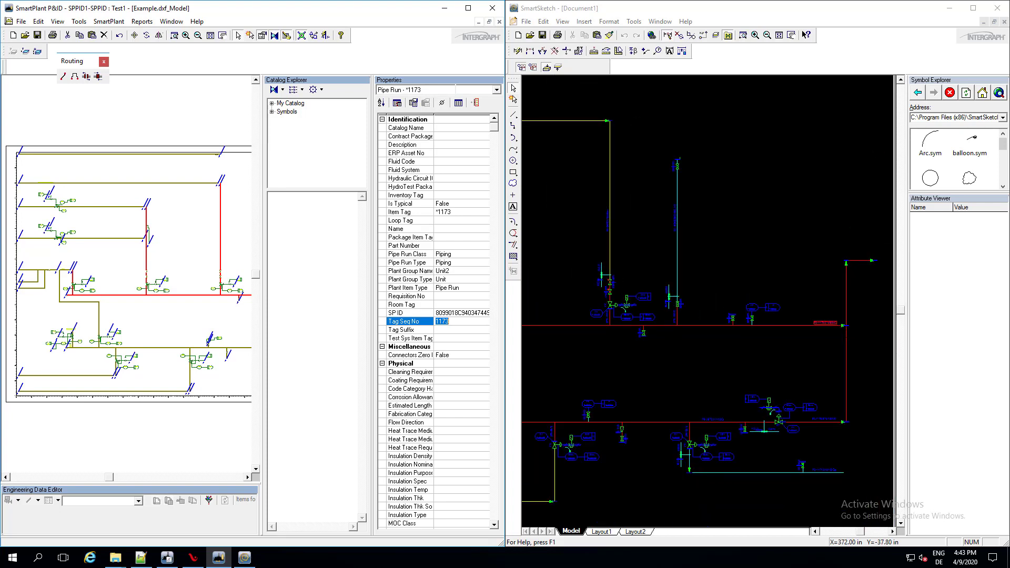
{"action": "scroll", "coordinate": [822, 323], "scroll_direction": "down", "scroll_amount": 2}
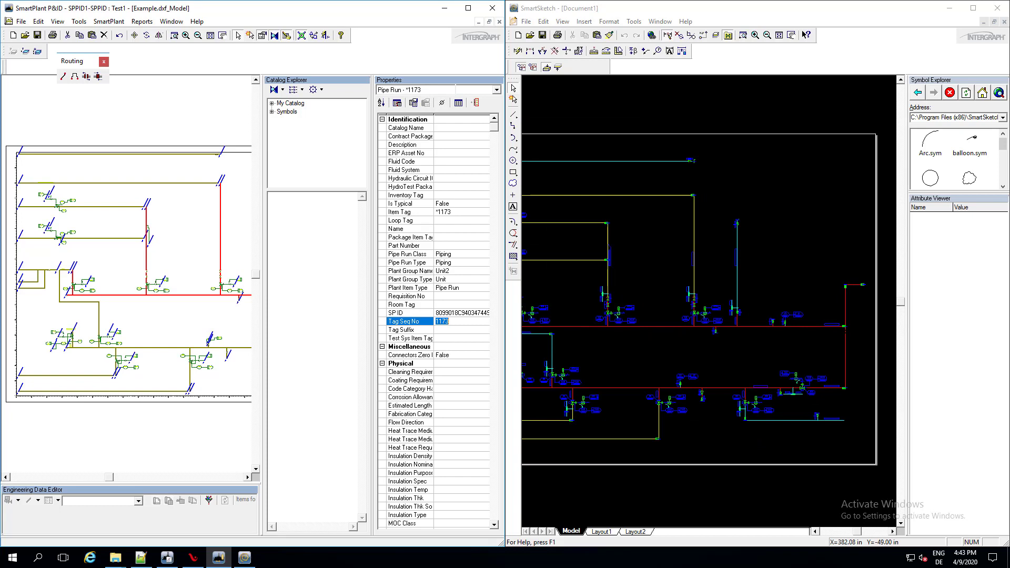
{"action": "scroll", "coordinate": [634, 263], "scroll_direction": "up", "scroll_amount": 4}
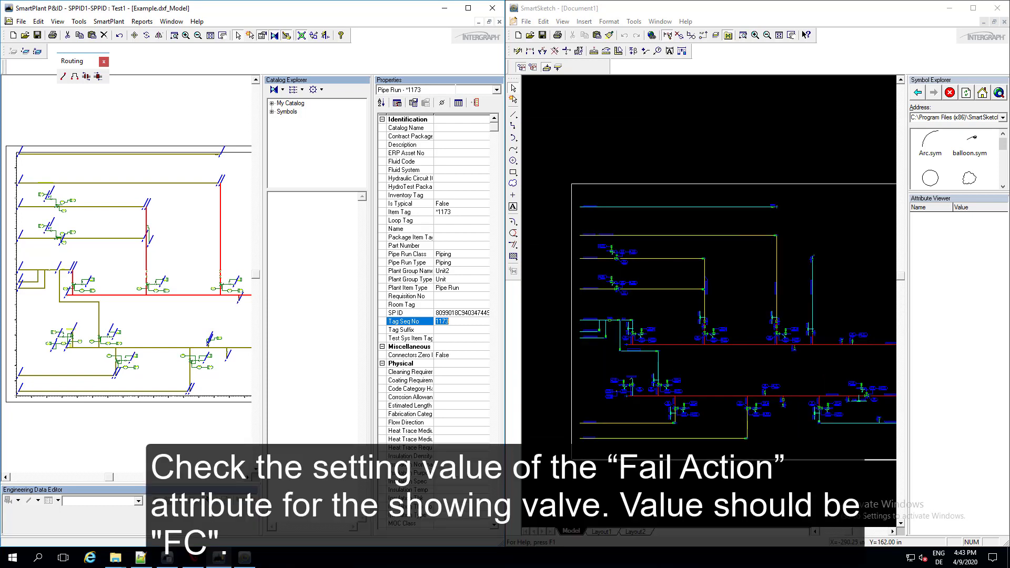
{"action": "scroll", "coordinate": [616, 256], "scroll_direction": "up", "scroll_amount": 4}
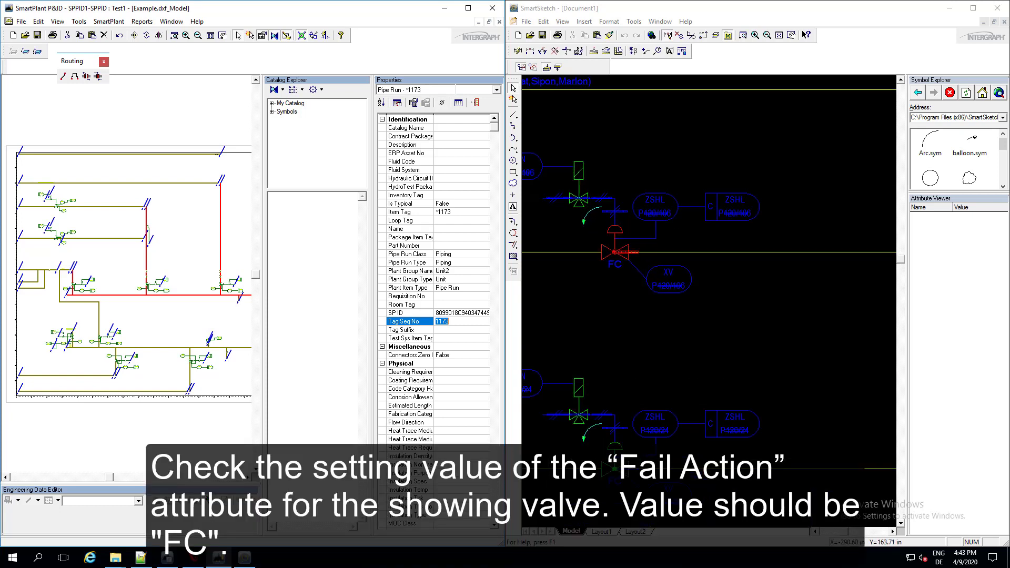
- Find the same control valve in the SmartPlant P&ID drawing and highlight the original's FC label for comparison
{"action": "left_click", "coordinate": [100, 199]}
{"action": "scroll", "coordinate": [52, 206], "scroll_direction": "up", "scroll_amount": 2}
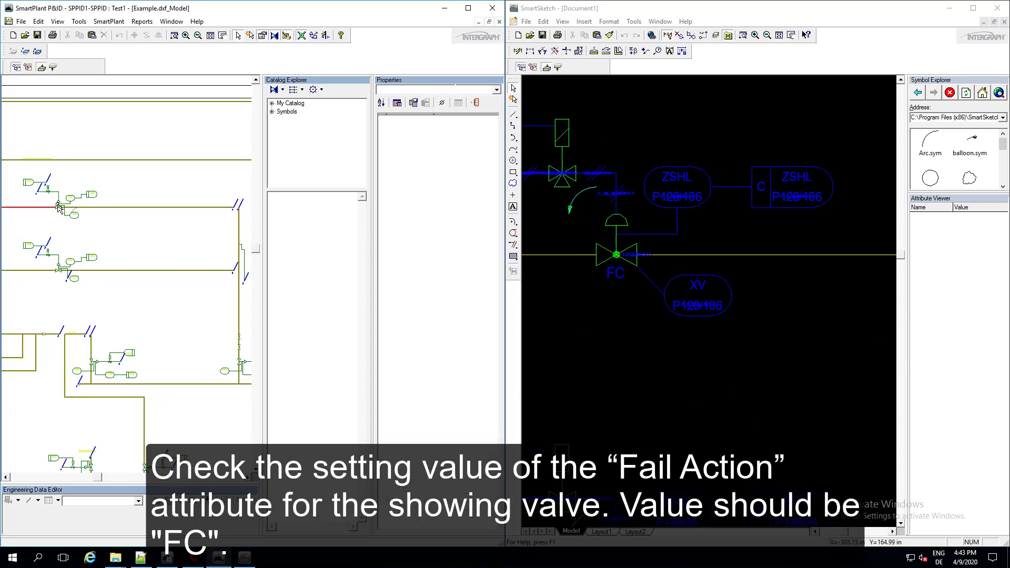
{"action": "scroll", "coordinate": [53, 207], "scroll_direction": "up", "scroll_amount": 1}
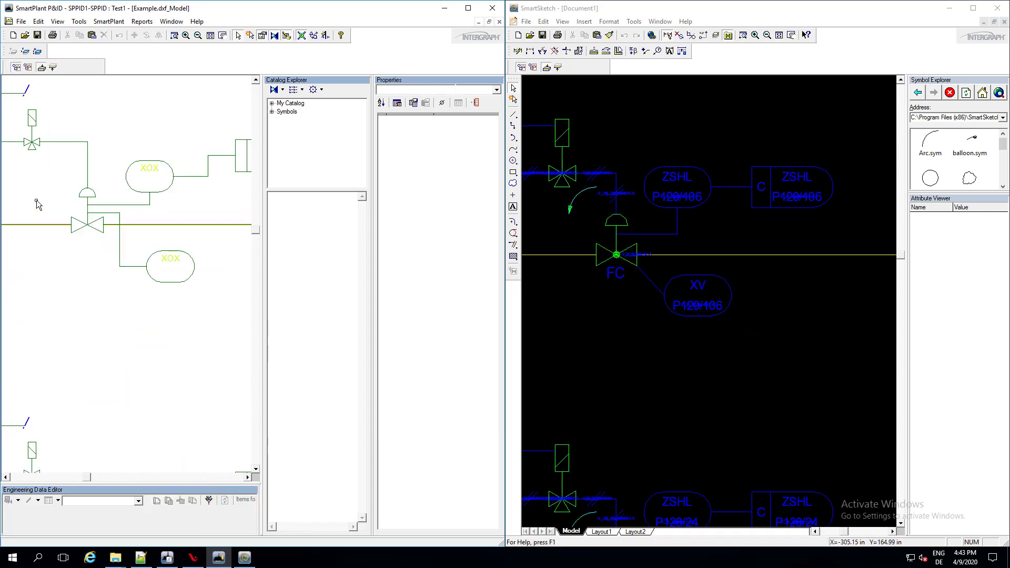
{"action": "scroll", "coordinate": [83, 217], "scroll_direction": "up", "scroll_amount": 1}
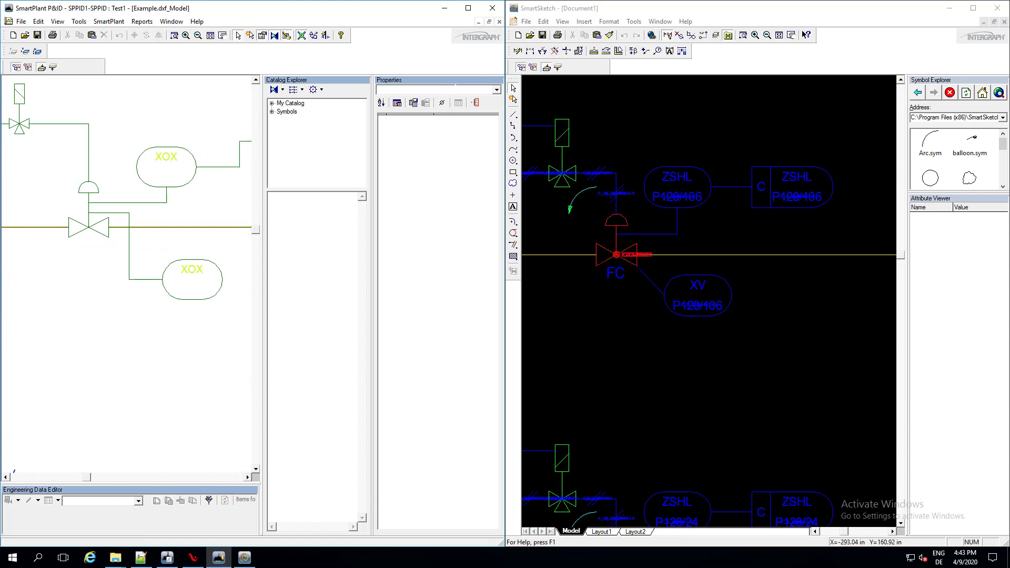
{"action": "left_click", "coordinate": [616, 274]}
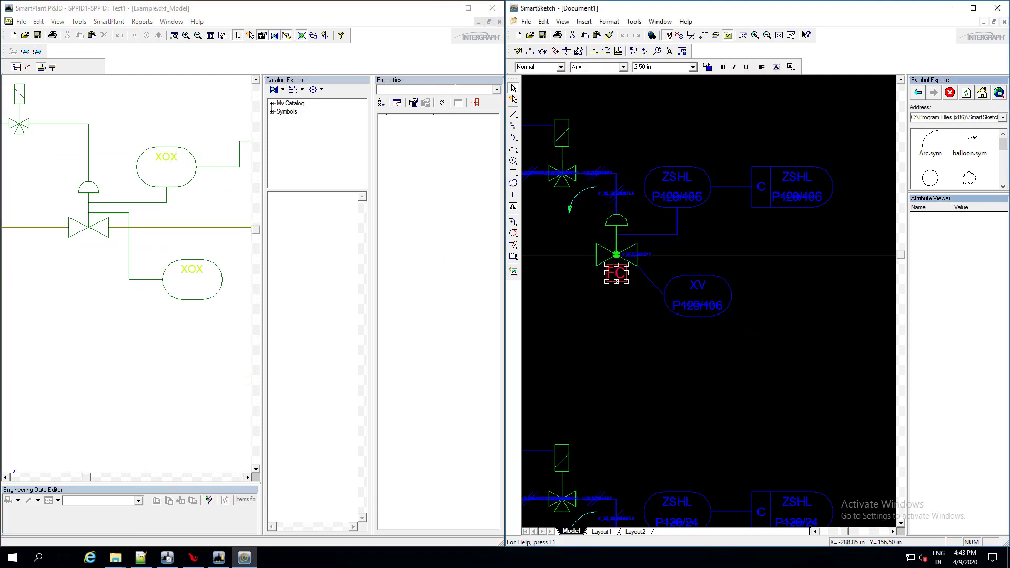
{"action": "left_click", "coordinate": [547, 261]}
- Select the imported control valve, show all its properties, and check the Fail Action attribute and its available options
{"action": "left_click", "coordinate": [71, 221]}
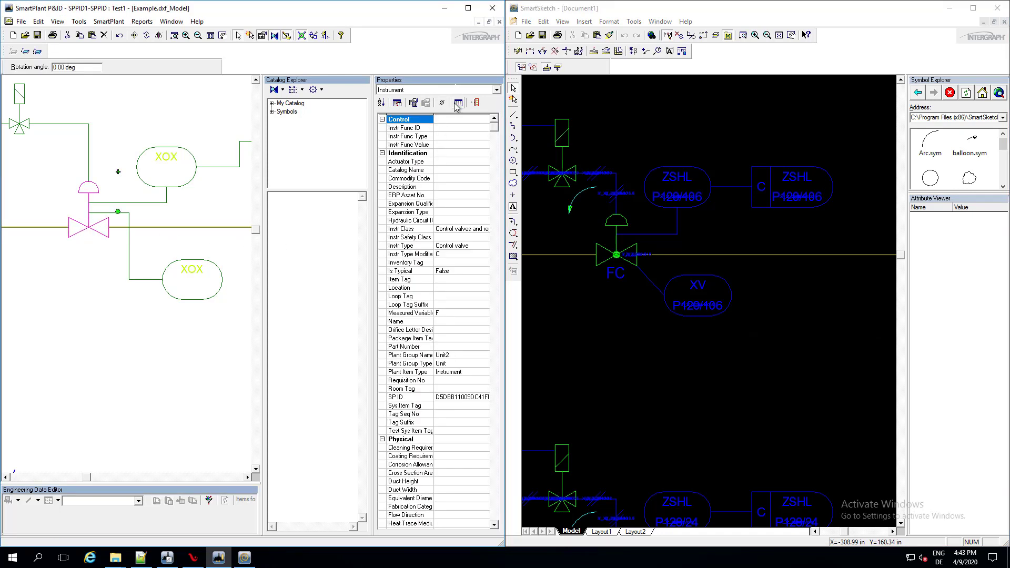
{"action": "left_click", "coordinate": [458, 103]}
{"action": "left_click", "coordinate": [411, 247]}
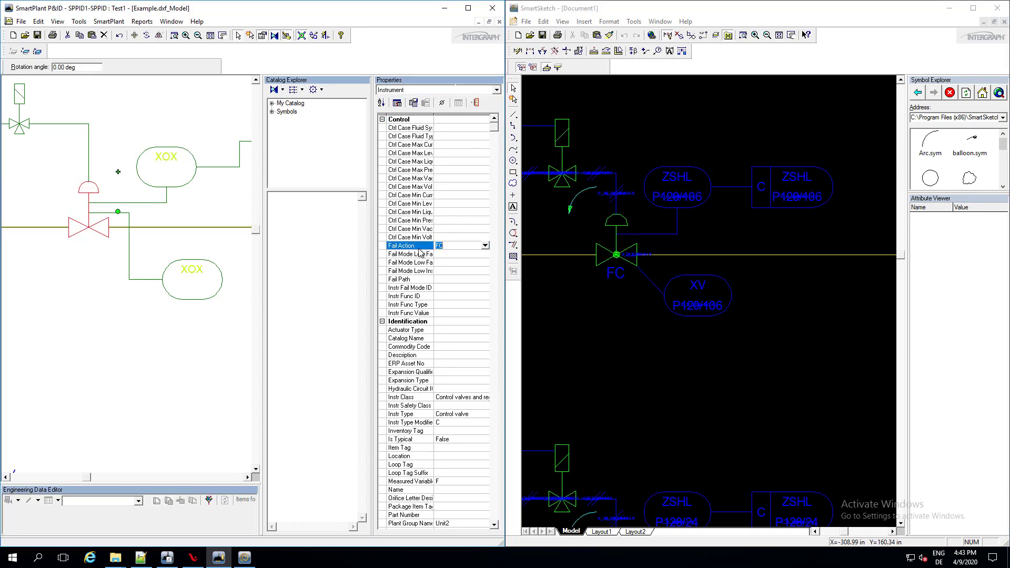
{"action": "left_click", "coordinate": [485, 246]}
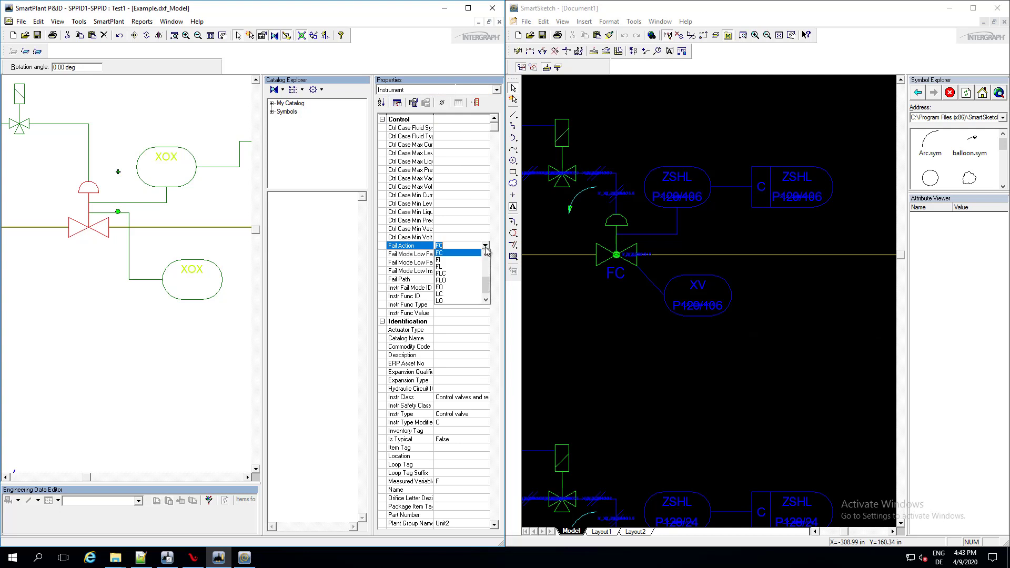
{"action": "left_click", "coordinate": [466, 246]}
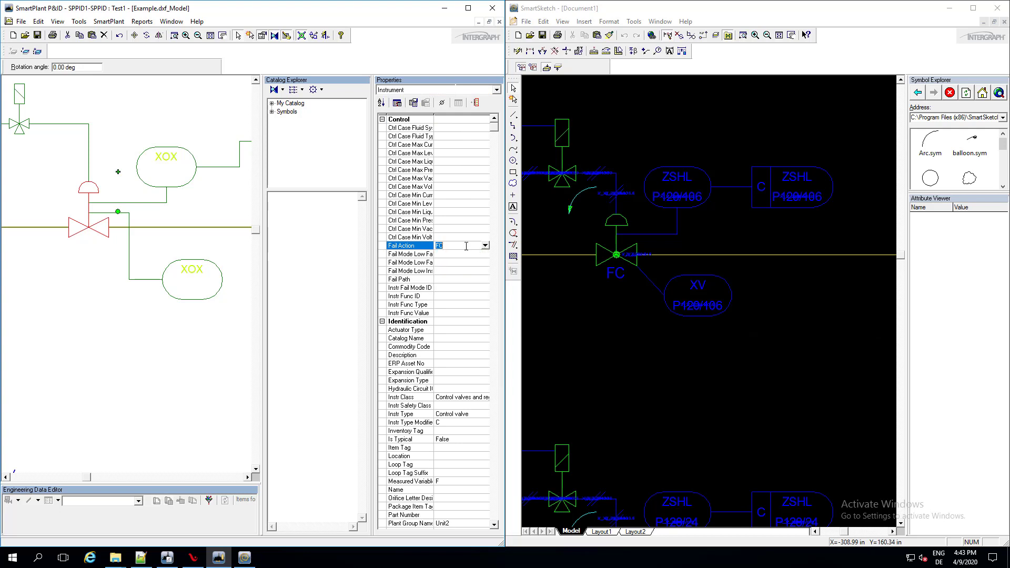
{"action": "left_click", "coordinate": [159, 334]}
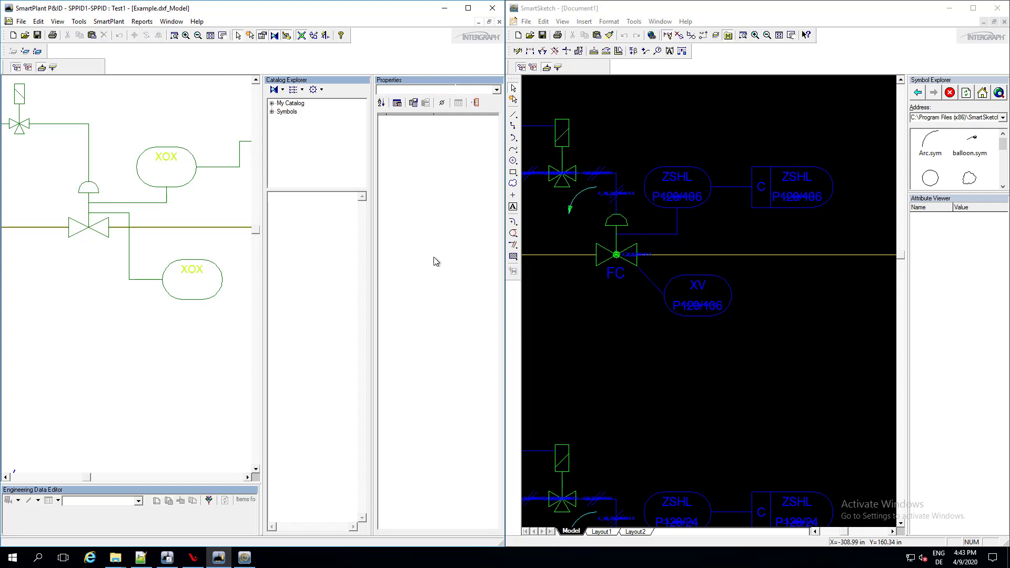
- Close SmartSketch and the SmartPlant P&ID drawing window, and switch back to Ulysta PIA
{"action": "left_click", "coordinate": [998, 9]}
{"action": "left_click", "coordinate": [746, 297]}
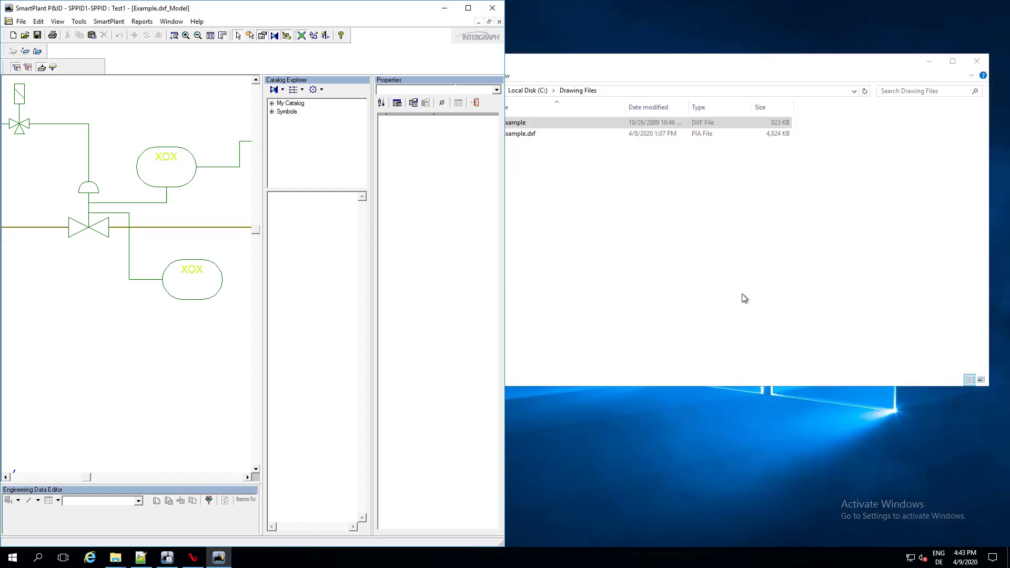
{"action": "left_click", "coordinate": [493, 8]}
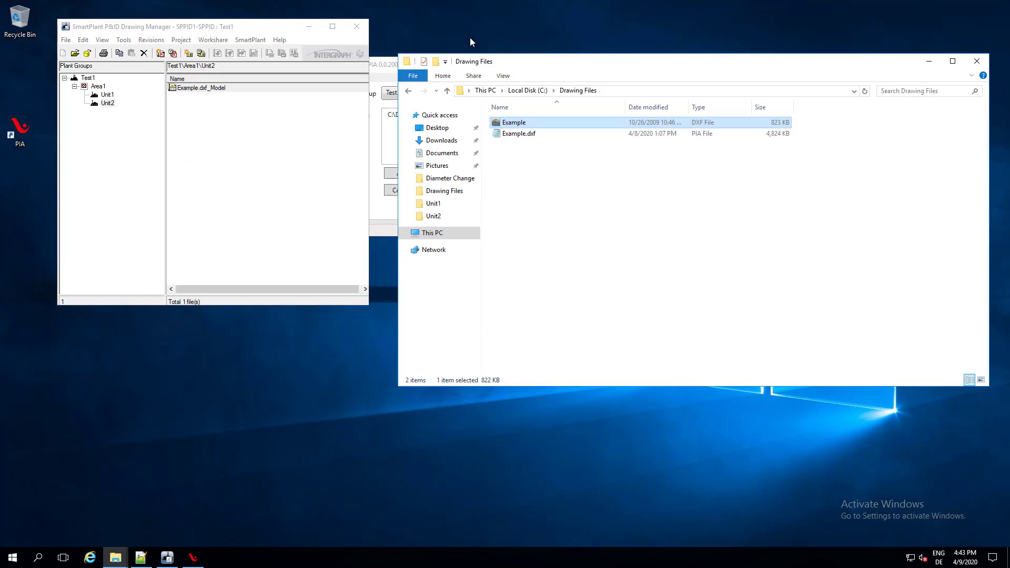
{"action": "left_click", "coordinate": [473, 35]}
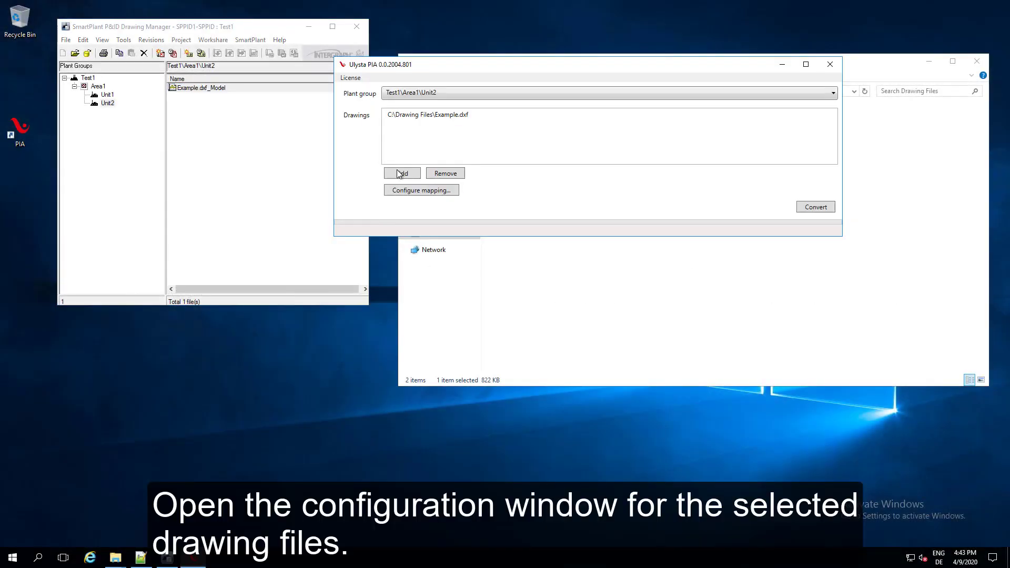
- Open the mapping configuration for Example.dxf, preview Symbol2d 91 from the symbol mappings in SmartSketch, and return to the mapping window
{"action": "left_click", "coordinate": [408, 193]}
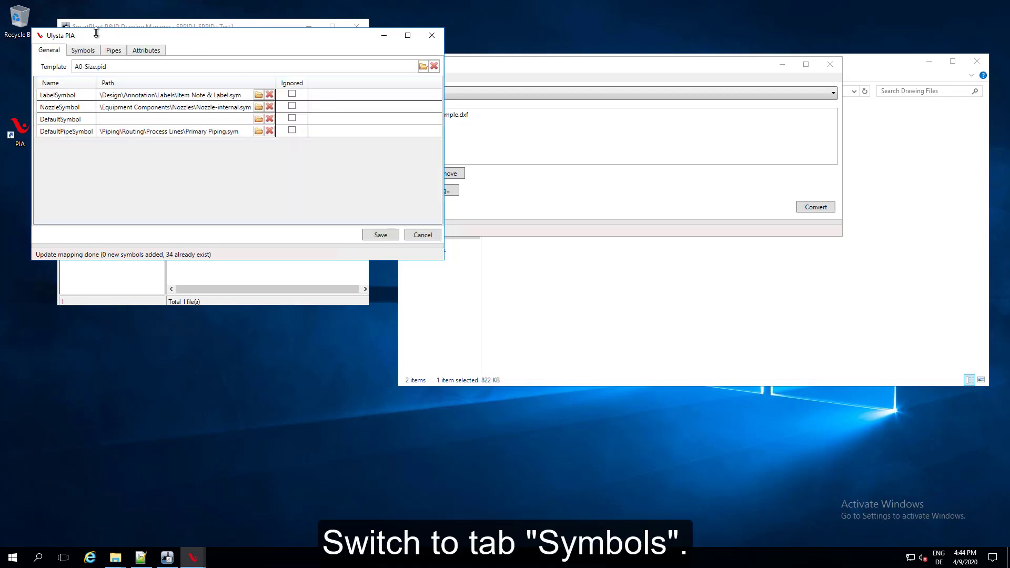
{"action": "left_click", "coordinate": [84, 51]}
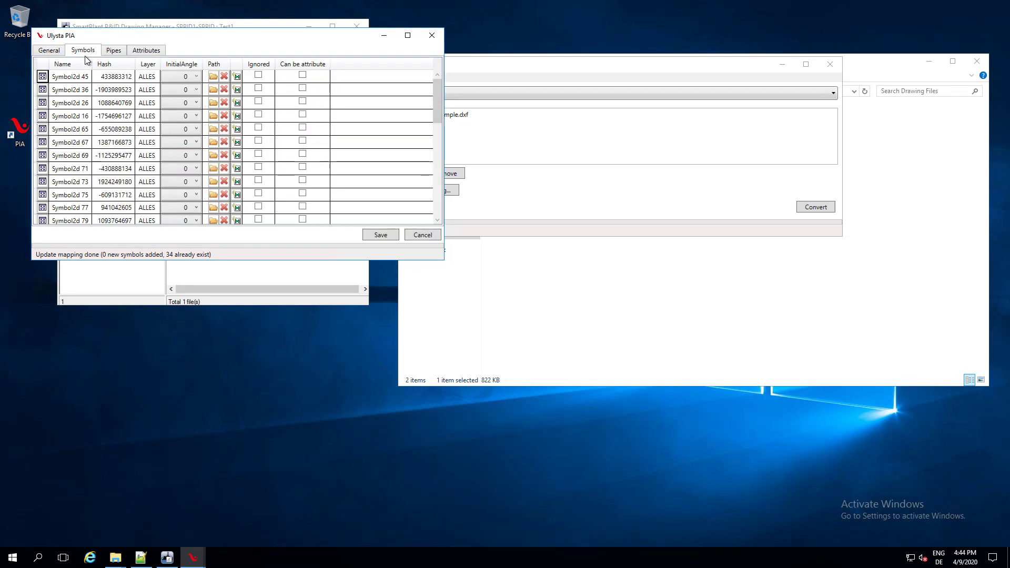
{"action": "scroll", "coordinate": [171, 122], "scroll_direction": "down", "scroll_amount": 3}
{"action": "scroll", "coordinate": [169, 118], "scroll_direction": "down", "scroll_amount": 1}
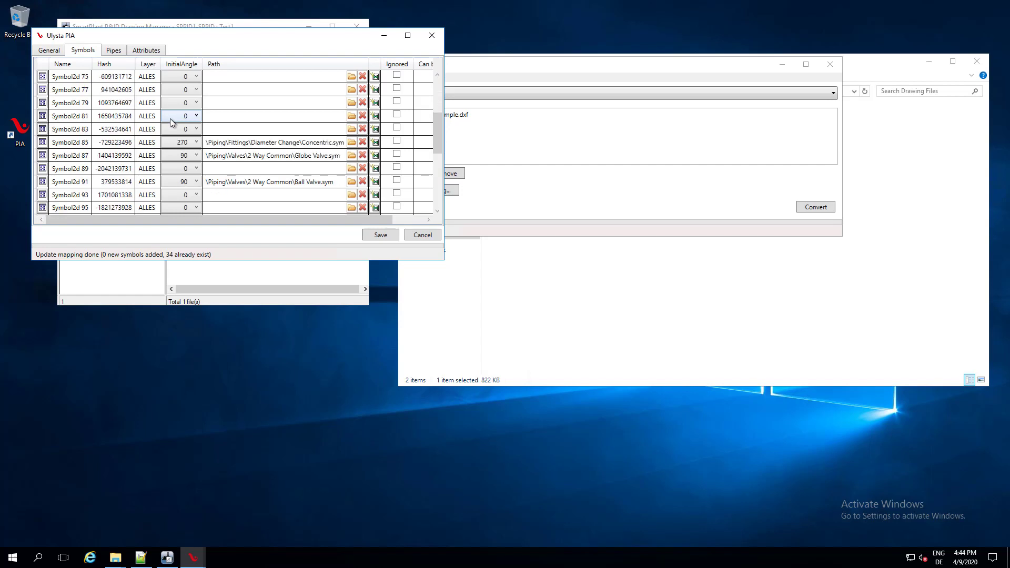
{"action": "scroll", "coordinate": [169, 118], "scroll_direction": "down", "scroll_amount": 1}
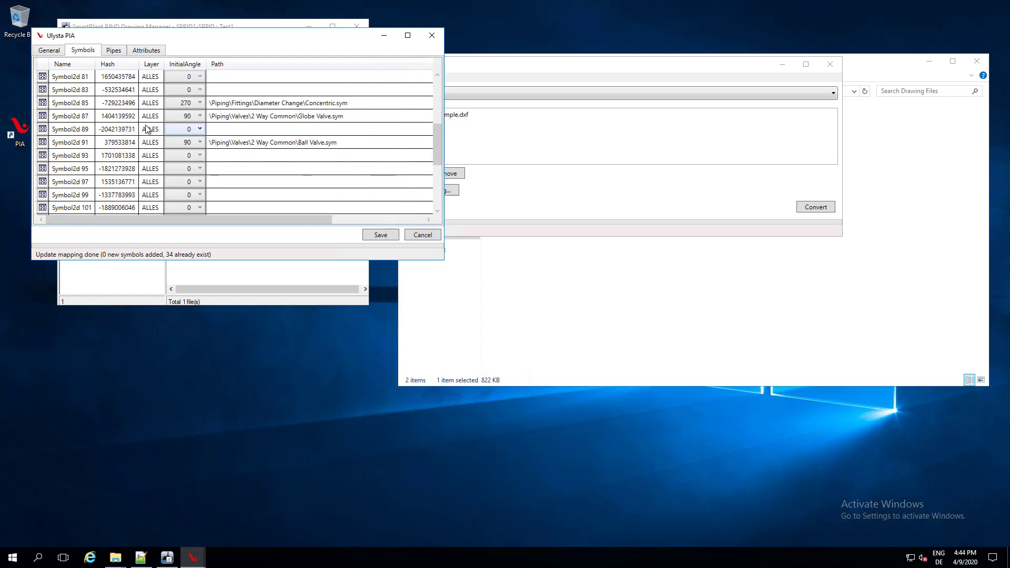
{"action": "left_click", "coordinate": [43, 142]}
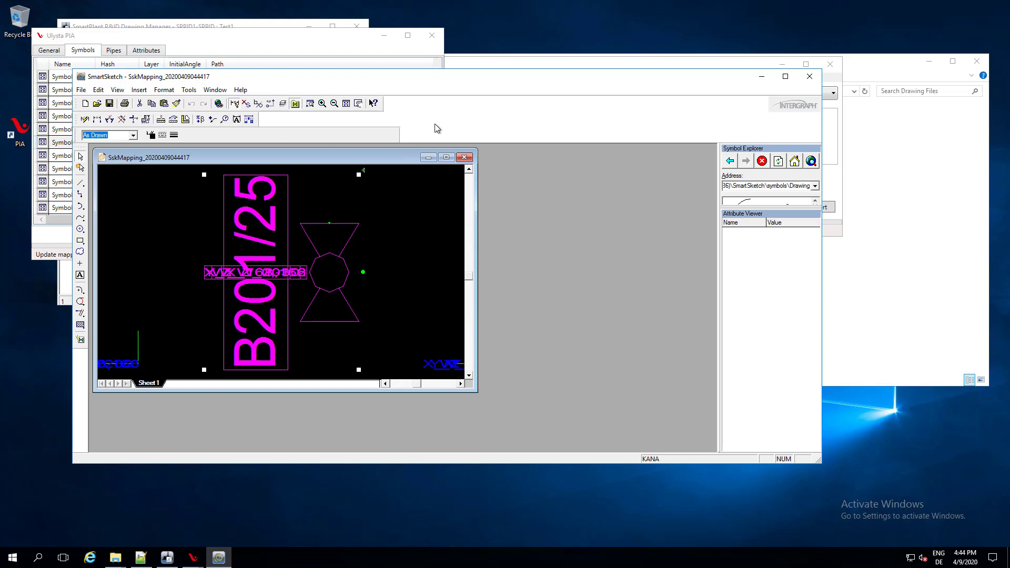
{"action": "left_click", "coordinate": [314, 36]}
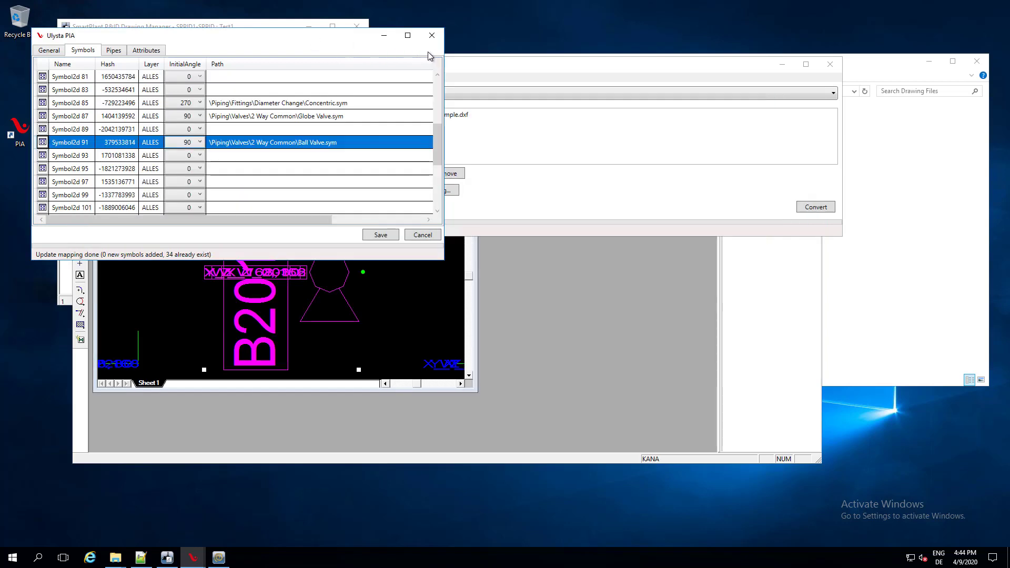
- Clear the symbol path mapped to Symbol2d 91 and save its graphics as a new symbol file, BallValve.sym, in the Symbols folder
{"action": "left_click_drag", "start_coordinate": [444, 53], "coordinate": [553, 59]}
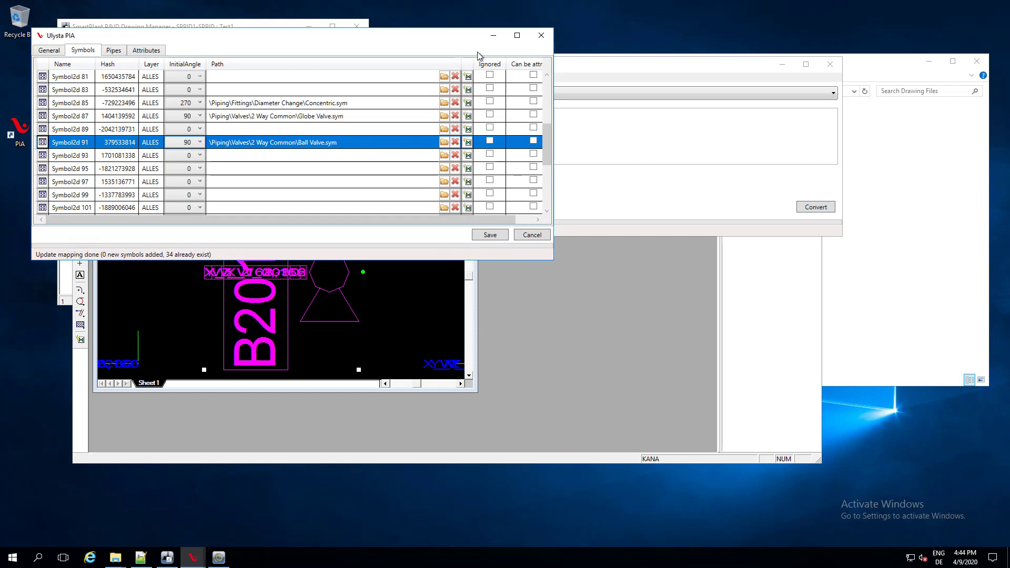
{"action": "left_click", "coordinate": [455, 142]}
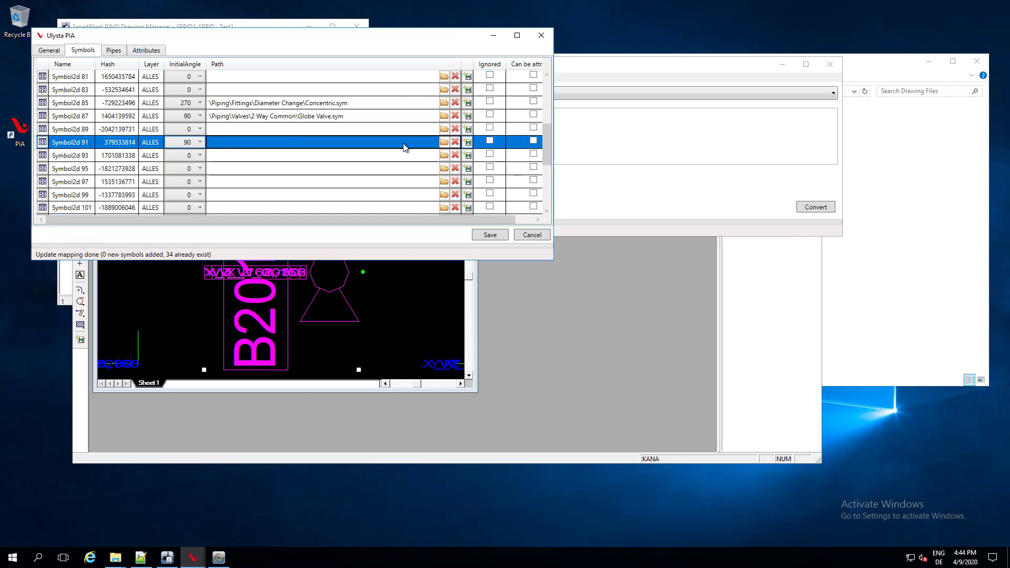
{"action": "left_click", "coordinate": [467, 142]}
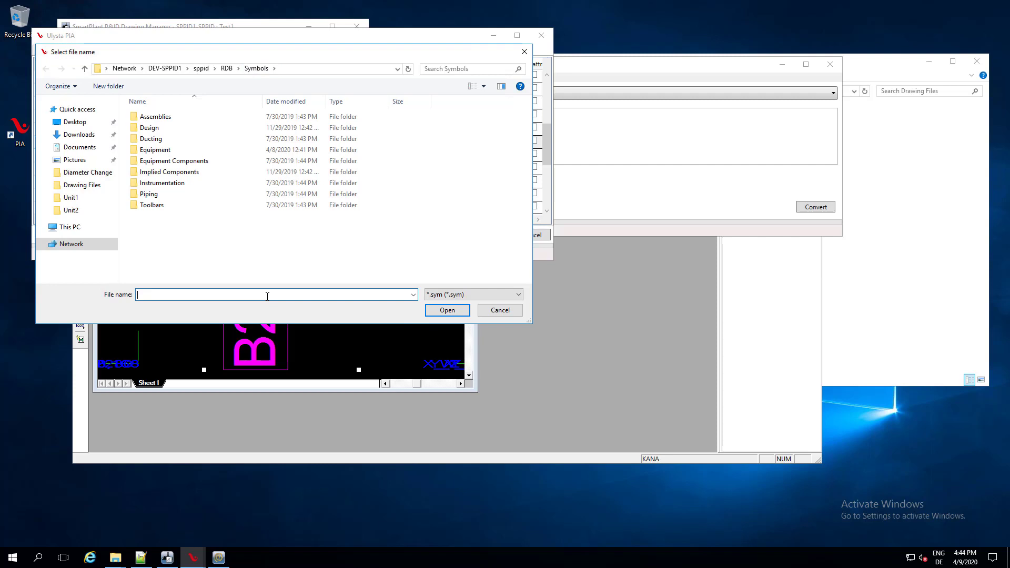
{"action": "type", "text": "BallValve"}
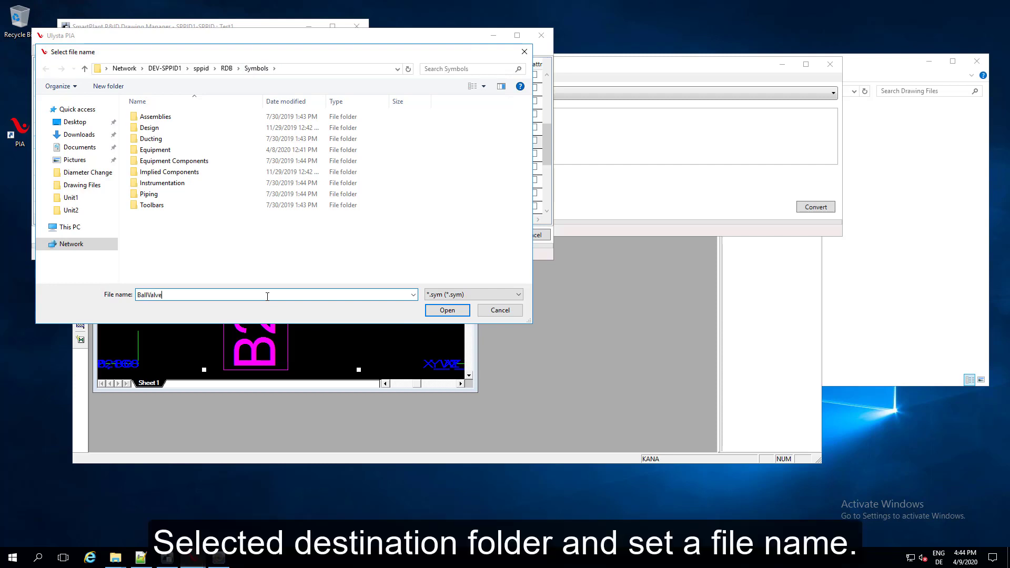
{"action": "type", "text": ".sz"}
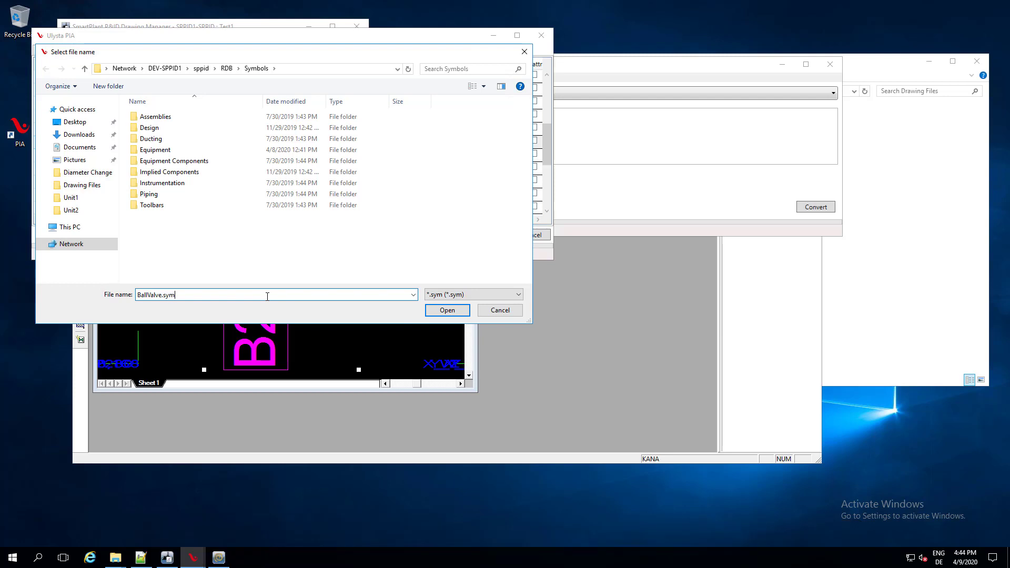
{"action": "left_click", "coordinate": [428, 310]}
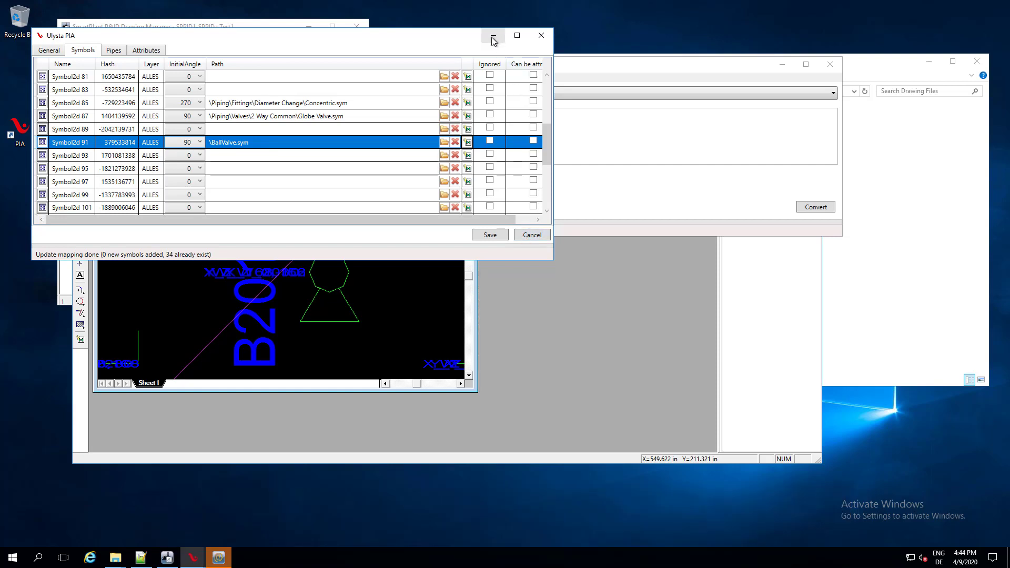
- Switch to File Explorer and locate the new BallValve file in C:\SPPID\RDB\Symbols
{"action": "mouse_move", "coordinate": [116, 561]}
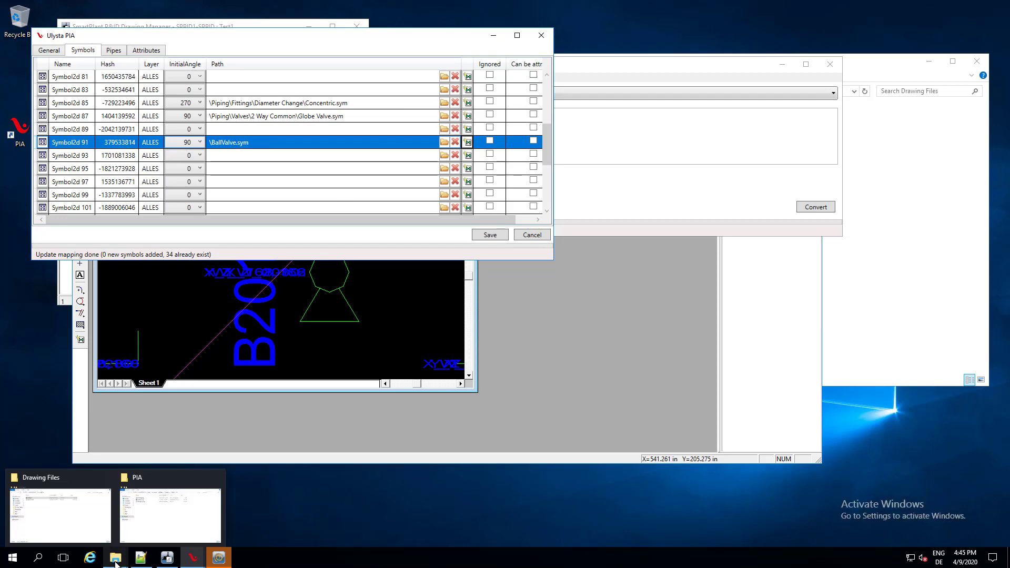
{"action": "left_click", "coordinate": [140, 526]}
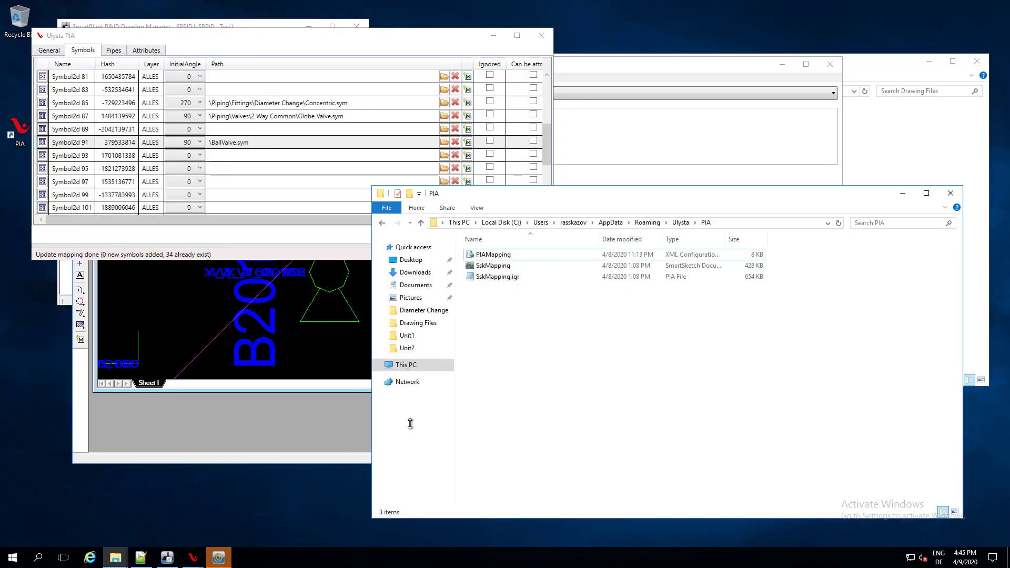
{"action": "left_click", "coordinate": [405, 364]}
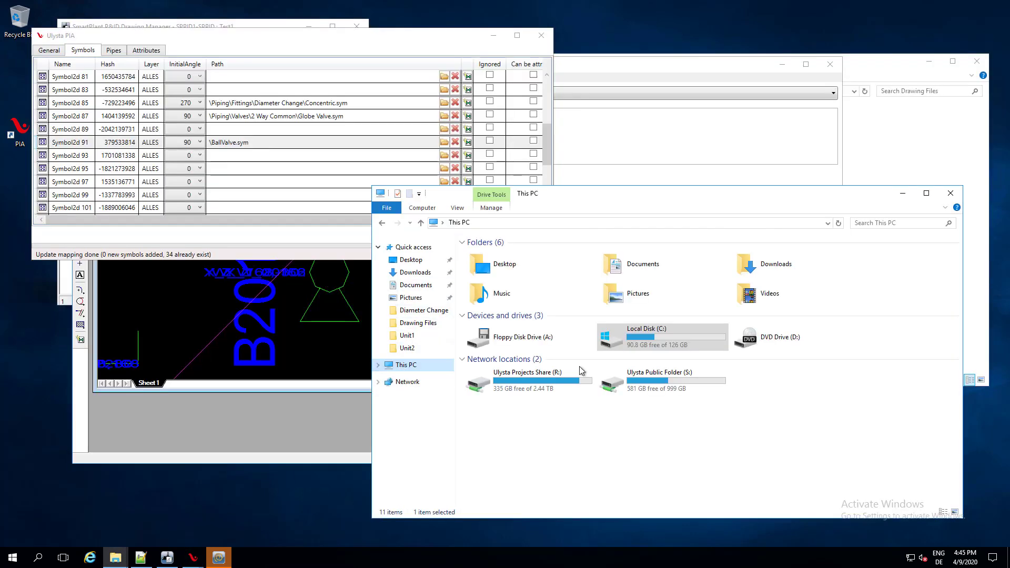
{"action": "double_click", "coordinate": [661, 345]}
{"action": "double_click", "coordinate": [480, 344]}
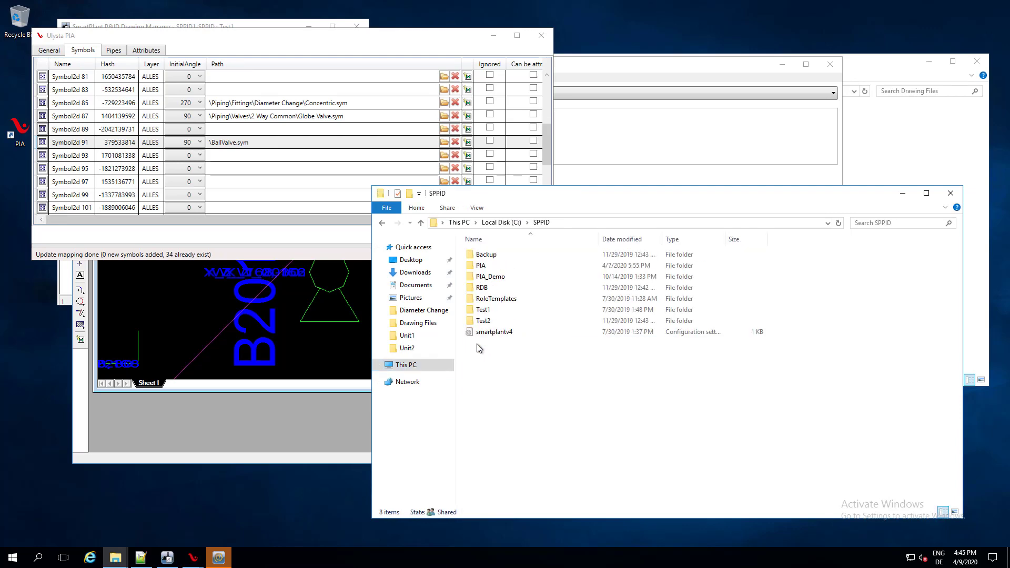
{"action": "double_click", "coordinate": [481, 288]}
{"action": "double_click", "coordinate": [487, 288]}
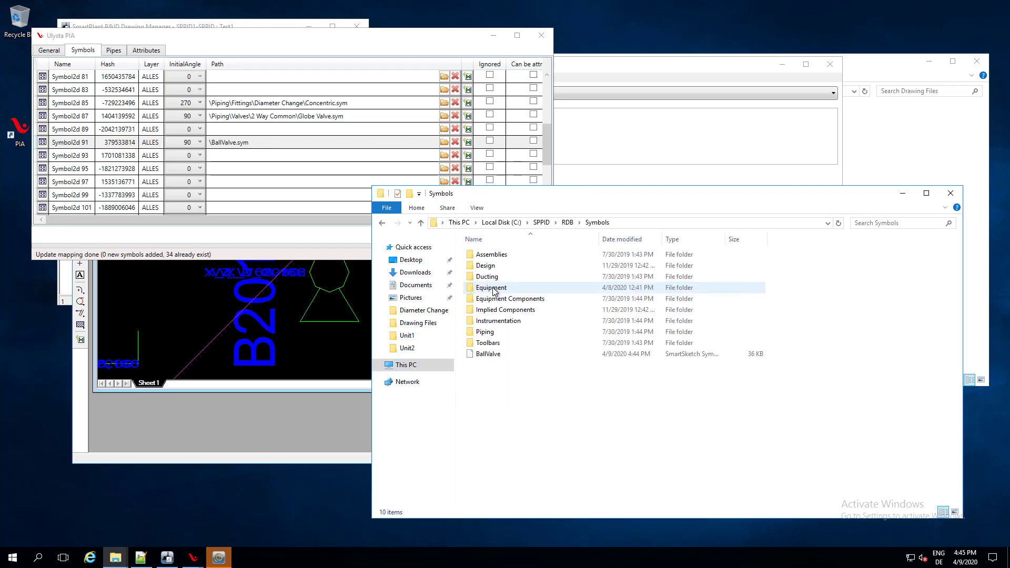
{"action": "left_click", "coordinate": [492, 354]}
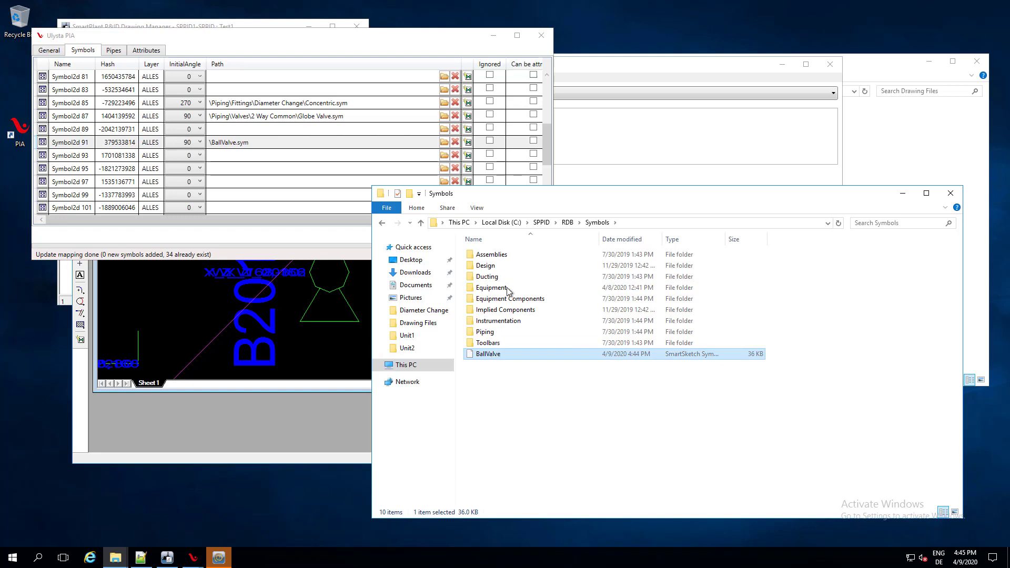
- Open the BallValve symbol in SmartSketch to examine its geometry, and close SmartSketch
{"action": "right_click", "coordinate": [501, 359]}
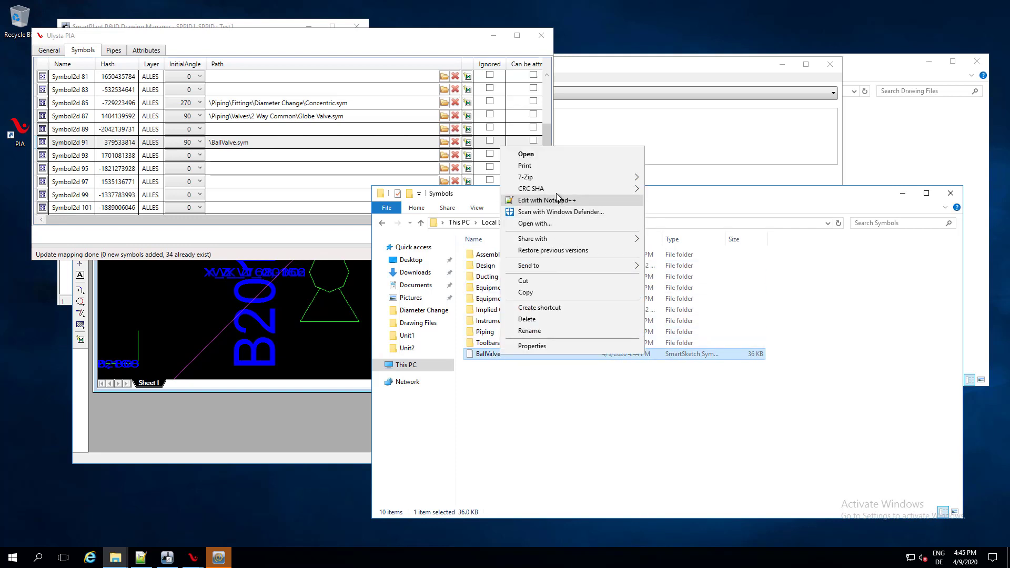
{"action": "left_click", "coordinate": [541, 153]}
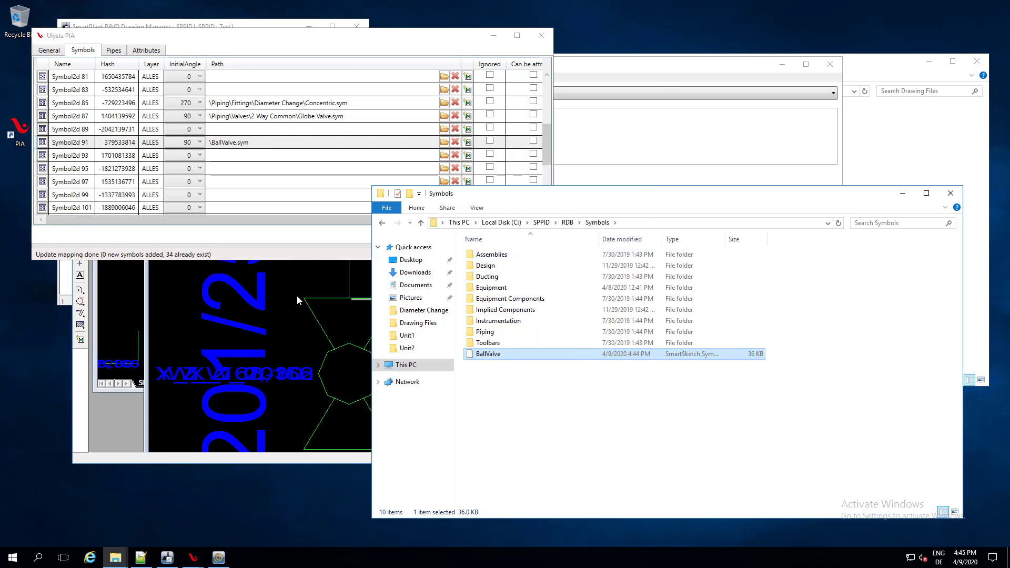
{"action": "left_click", "coordinate": [164, 328]}
{"action": "double_click", "coordinate": [238, 209]}
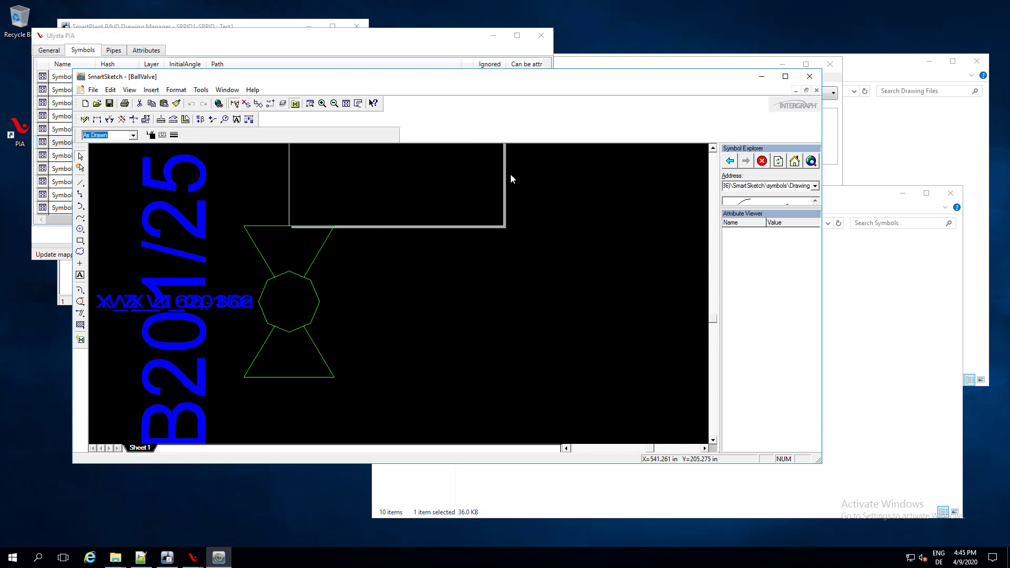
{"action": "left_click", "coordinate": [816, 90]}
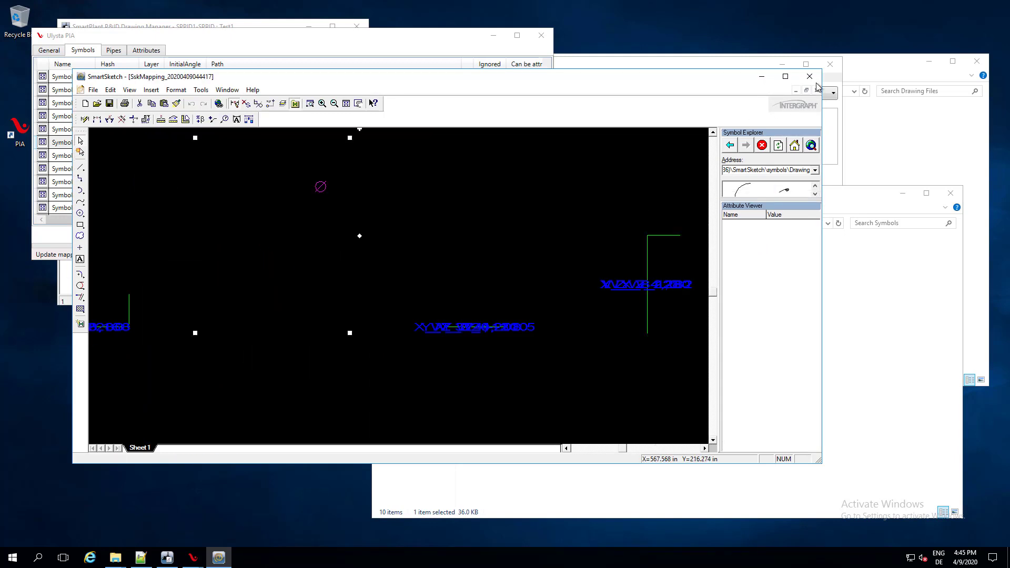
{"action": "left_click", "coordinate": [809, 76]}
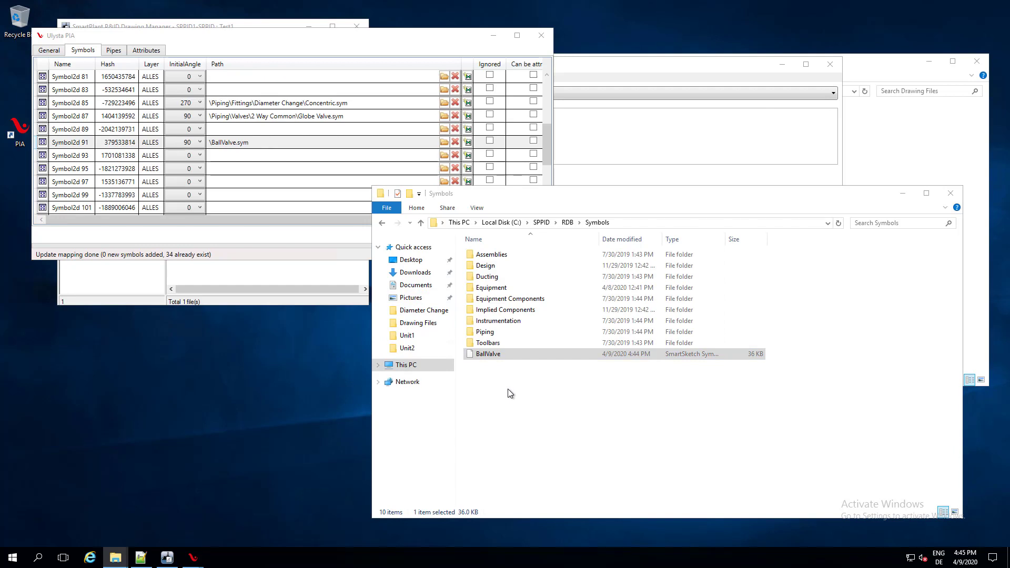
- Launch Catalog Manager, open the BallValve symbol from the Symbols catalog, and maximize its drawing window
{"action": "left_click", "coordinate": [496, 360]}
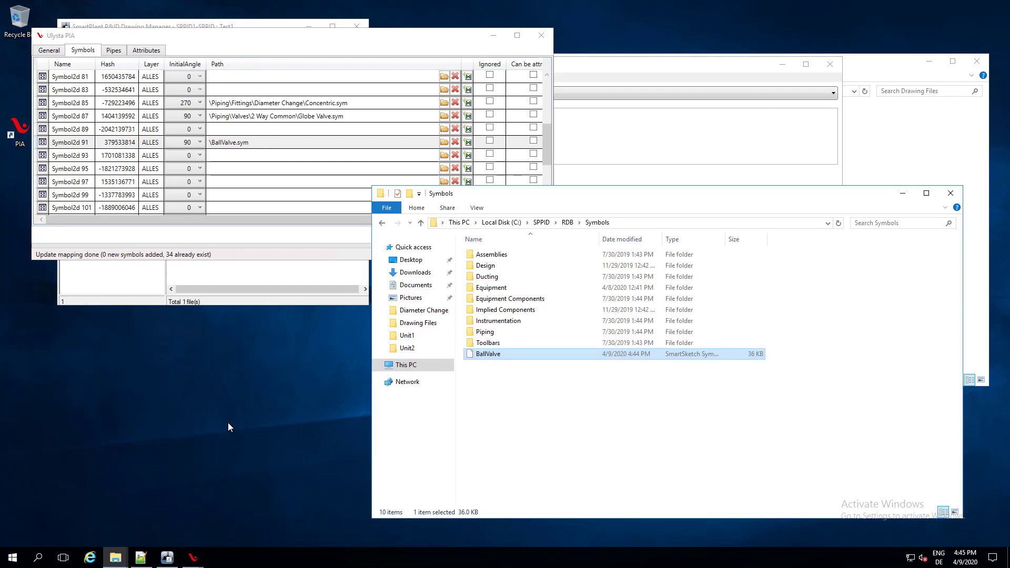
{"action": "key", "text": "super"}
{"action": "type", "text": "cata"}
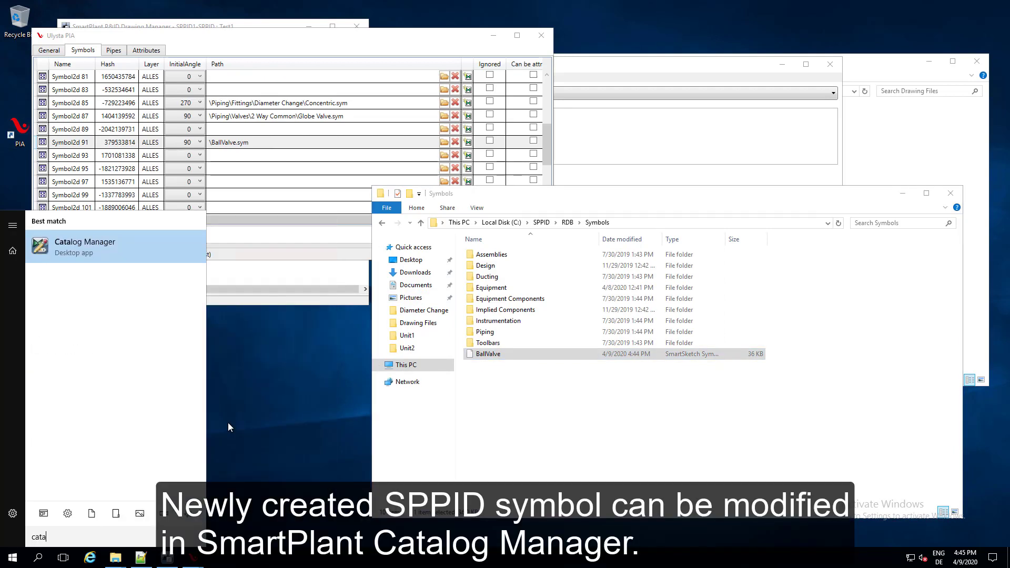
{"action": "key", "text": "Return"}
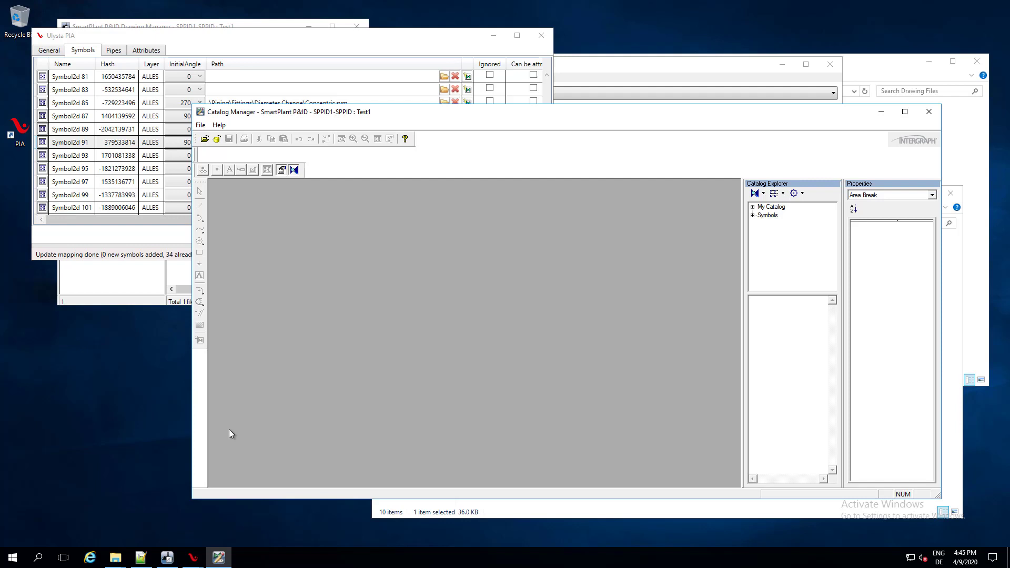
{"action": "left_click", "coordinate": [774, 215]}
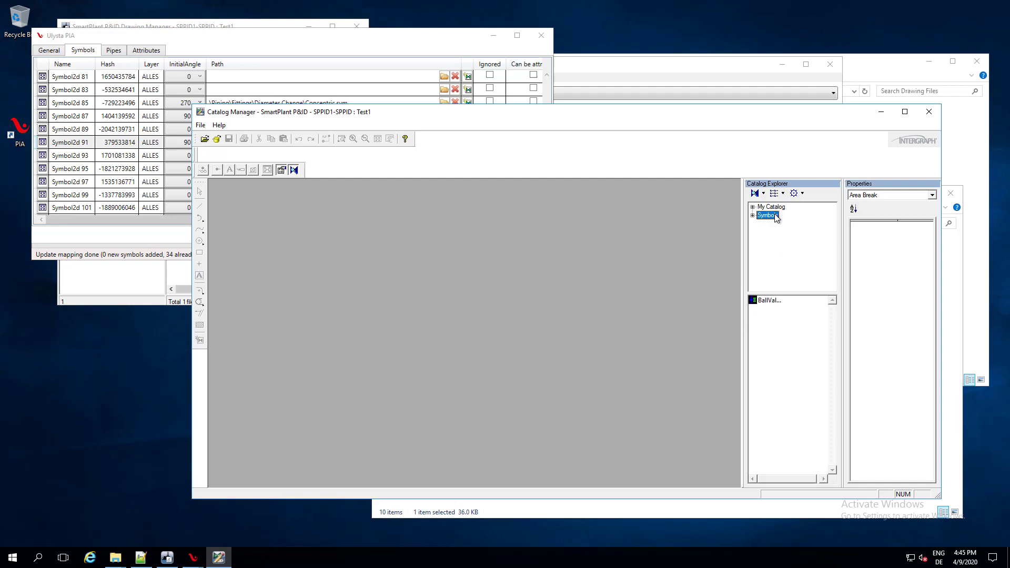
{"action": "double_click", "coordinate": [765, 301]}
{"action": "left_click_drag", "start_coordinate": [432, 243], "coordinate": [442, 197]}
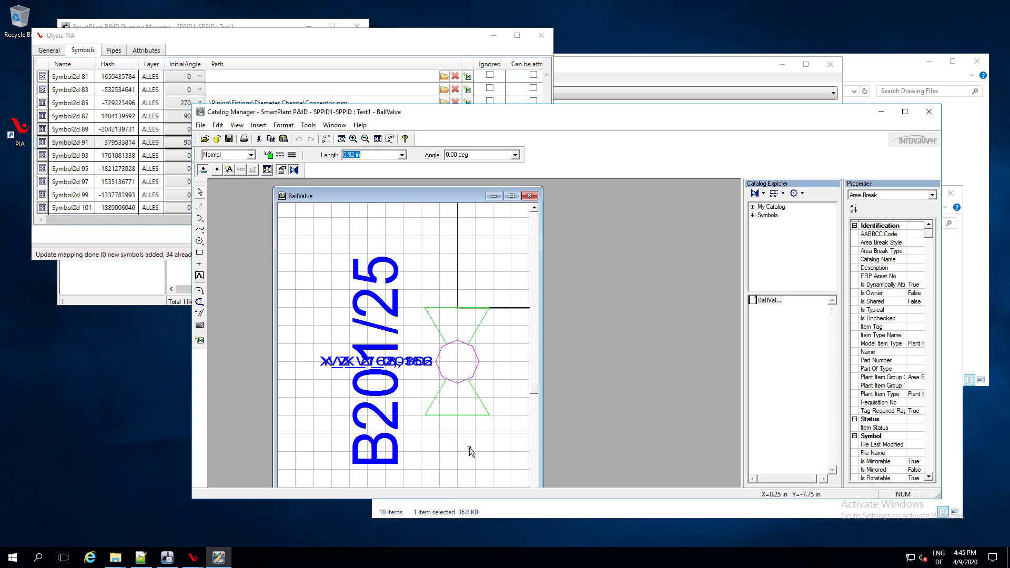
{"action": "left_click", "coordinate": [511, 196]}
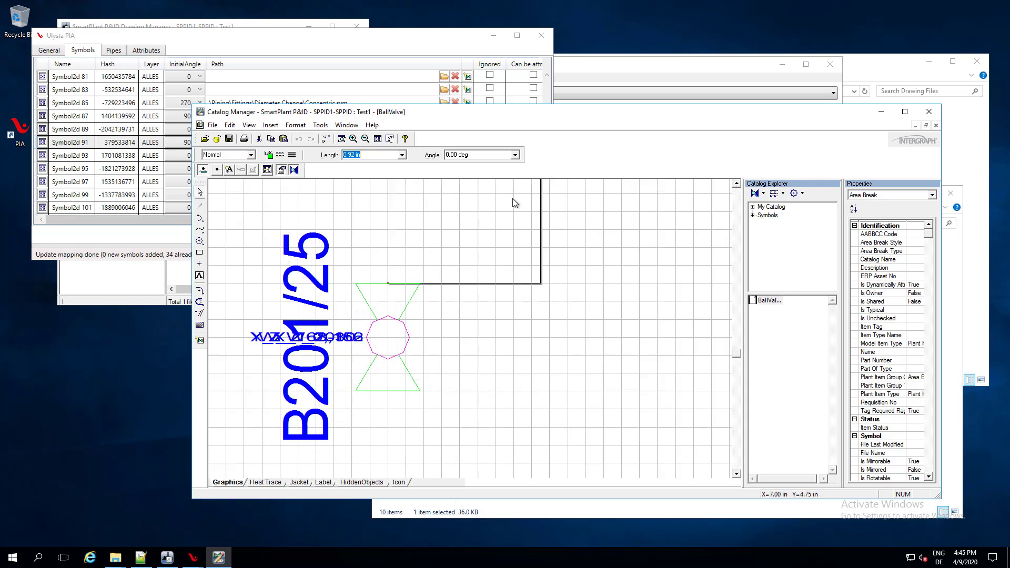
- Review the BallValve symbol's sheets from Icon back to Graphics, and close Catalog Manager and the Symbols folder
{"action": "left_click", "coordinate": [398, 483]}
{"action": "left_click", "coordinate": [375, 483]}
{"action": "left_click", "coordinate": [324, 483]}
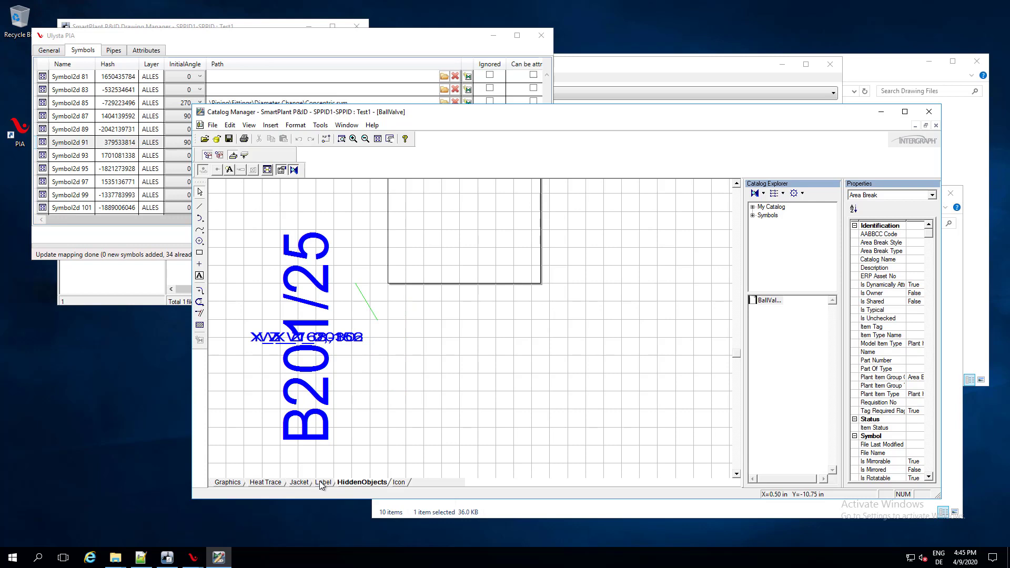
{"action": "left_click", "coordinate": [300, 483]}
{"action": "left_click", "coordinate": [265, 482]}
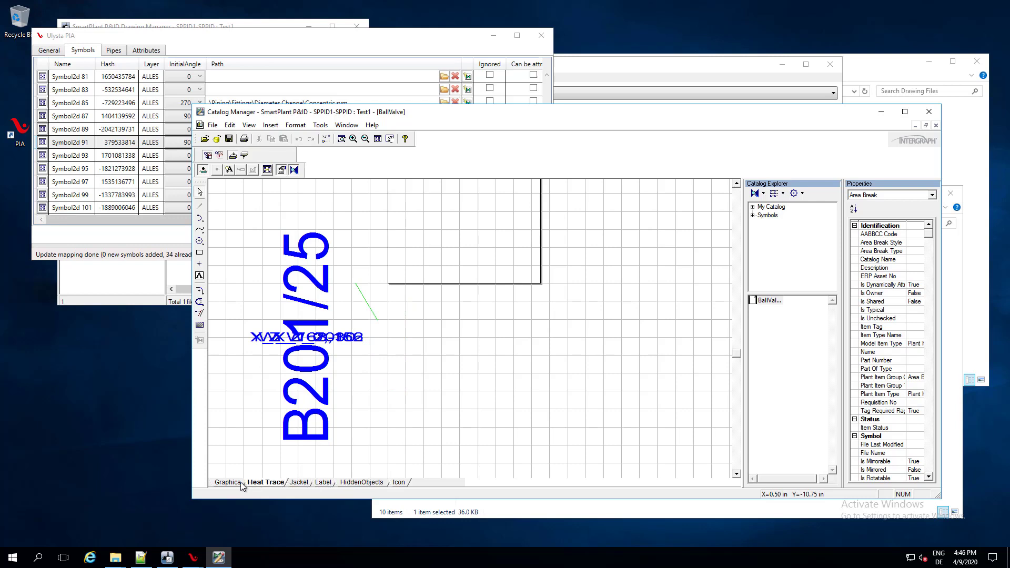
{"action": "left_click", "coordinate": [227, 482]}
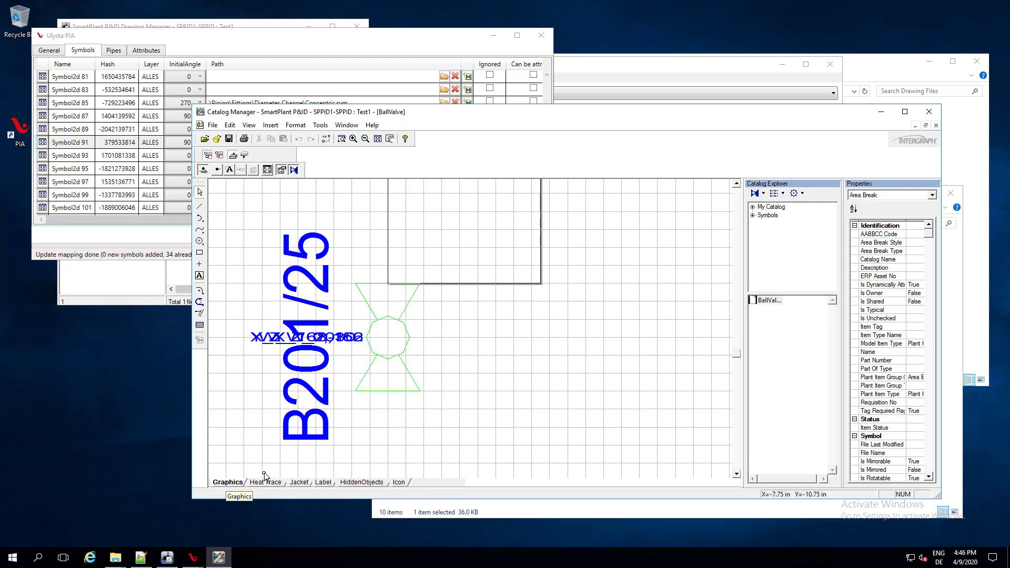
{"action": "left_click", "coordinate": [928, 114]}
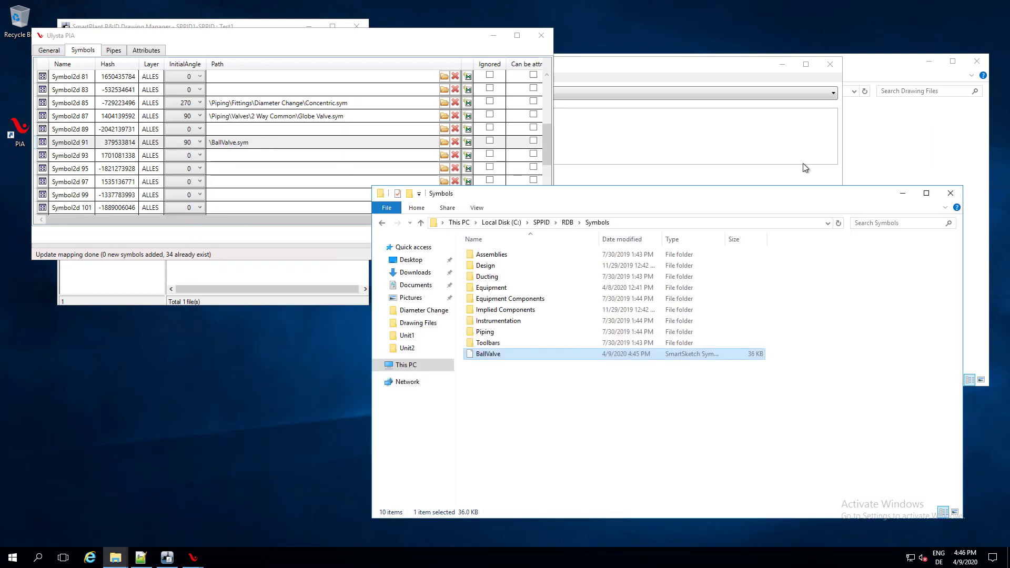
{"action": "left_click", "coordinate": [955, 195]}
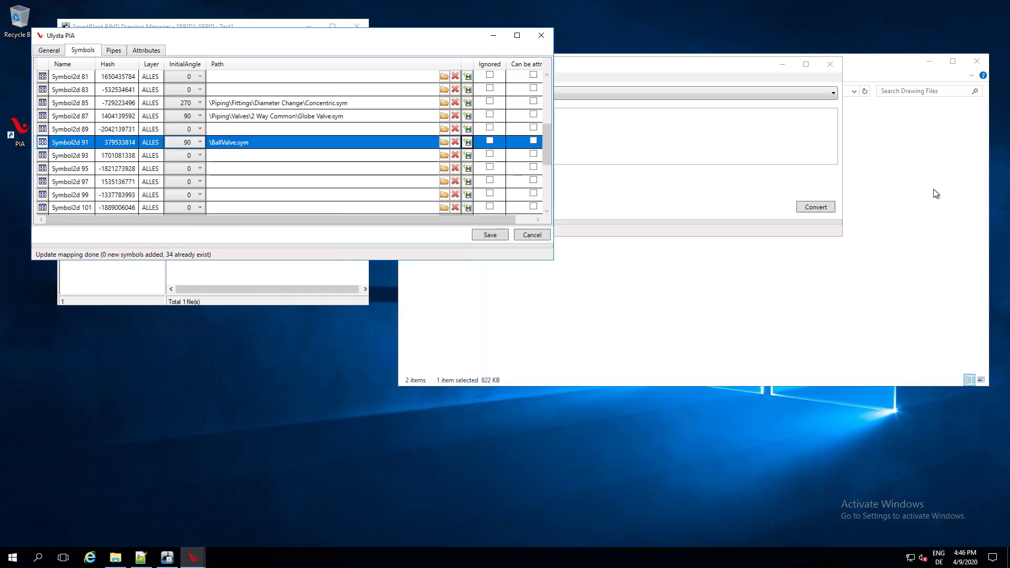
- Cancel the mapping configuration without saving, close Ulysta PIA, and clear the remaining windows from the desktop
{"action": "left_click", "coordinate": [528, 235]}
{"action": "left_click", "coordinate": [494, 317]}
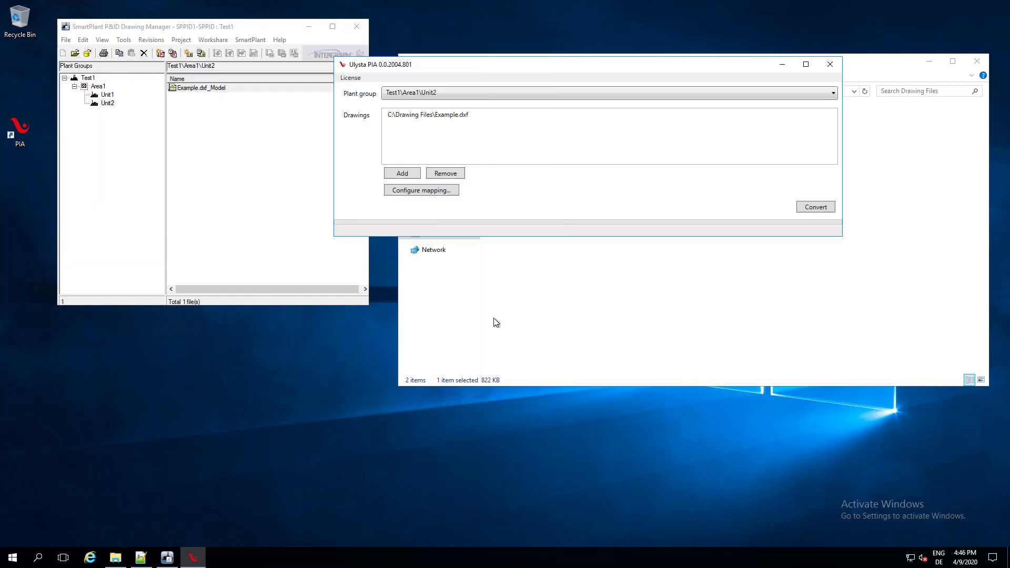
{"action": "left_click", "coordinate": [830, 64]}
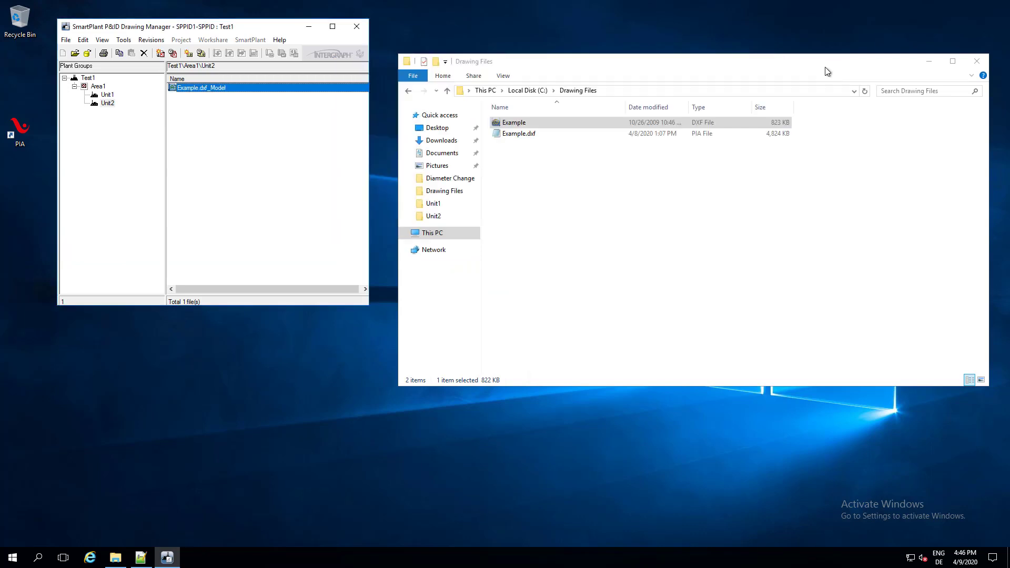
{"action": "left_click", "coordinate": [929, 61]}
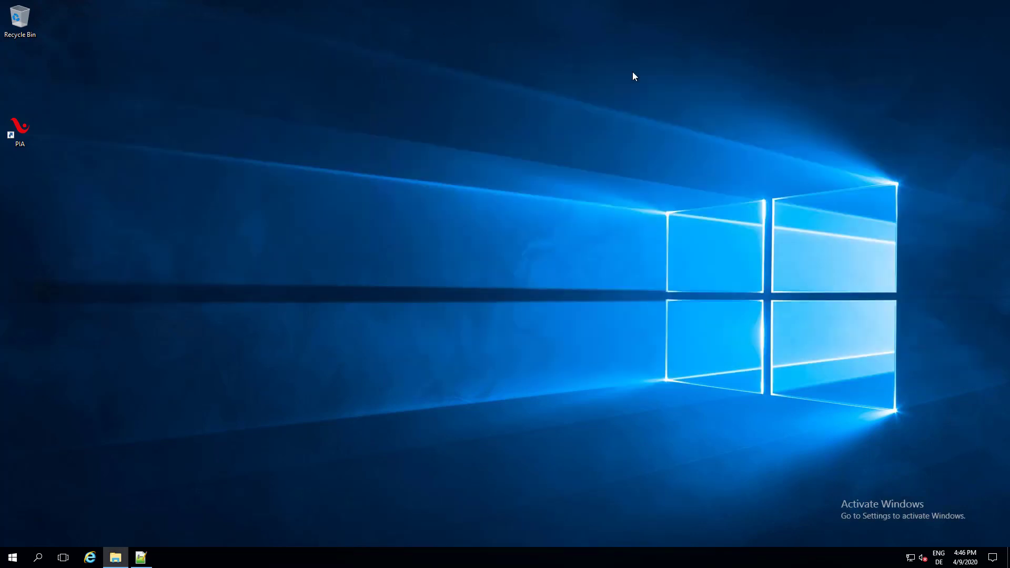